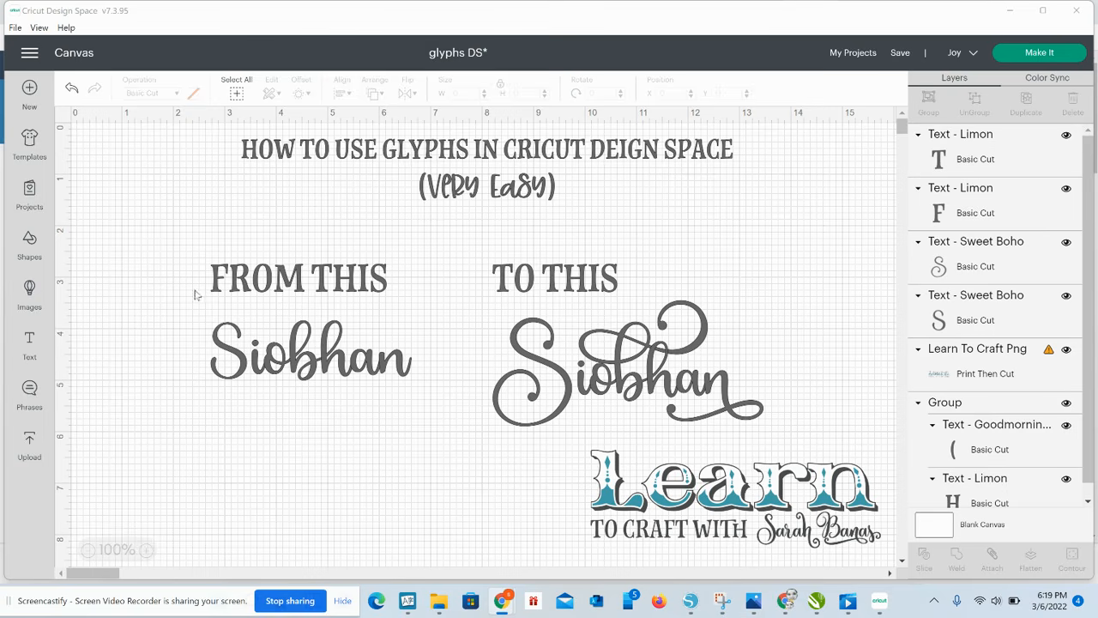
Move the plain script name lower on the canvas and the Learn logo up beside the title.
{"action": "left_click_drag", "start_coordinate": [186, 352], "coordinate": [680, 375]}
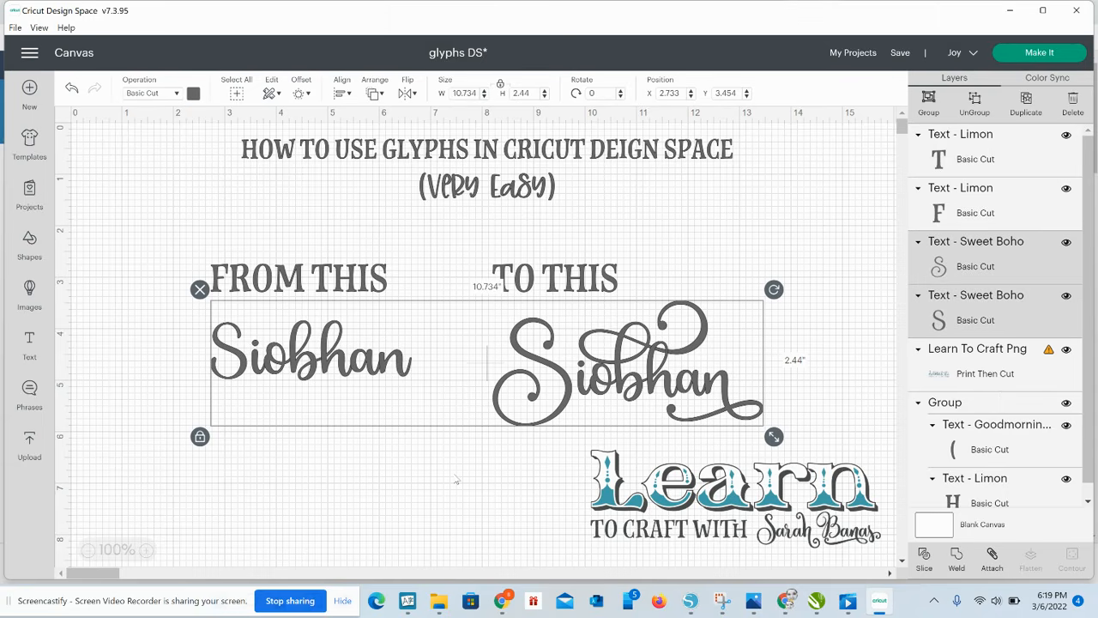
{"action": "left_click", "coordinate": [334, 496]}
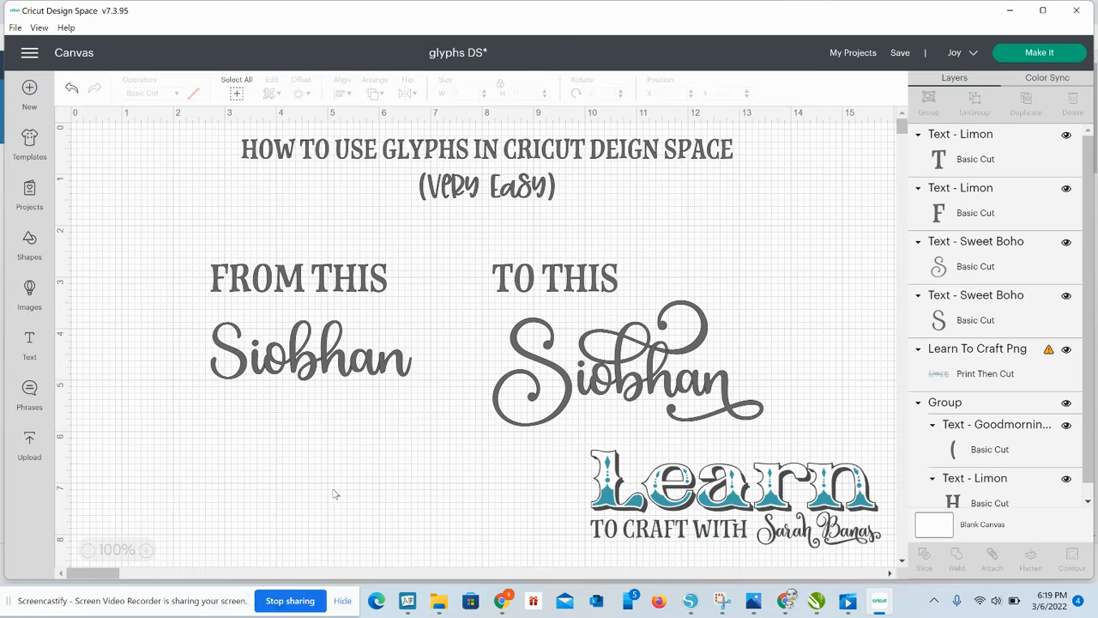
{"action": "left_click_drag", "start_coordinate": [282, 370], "coordinate": [229, 427]}
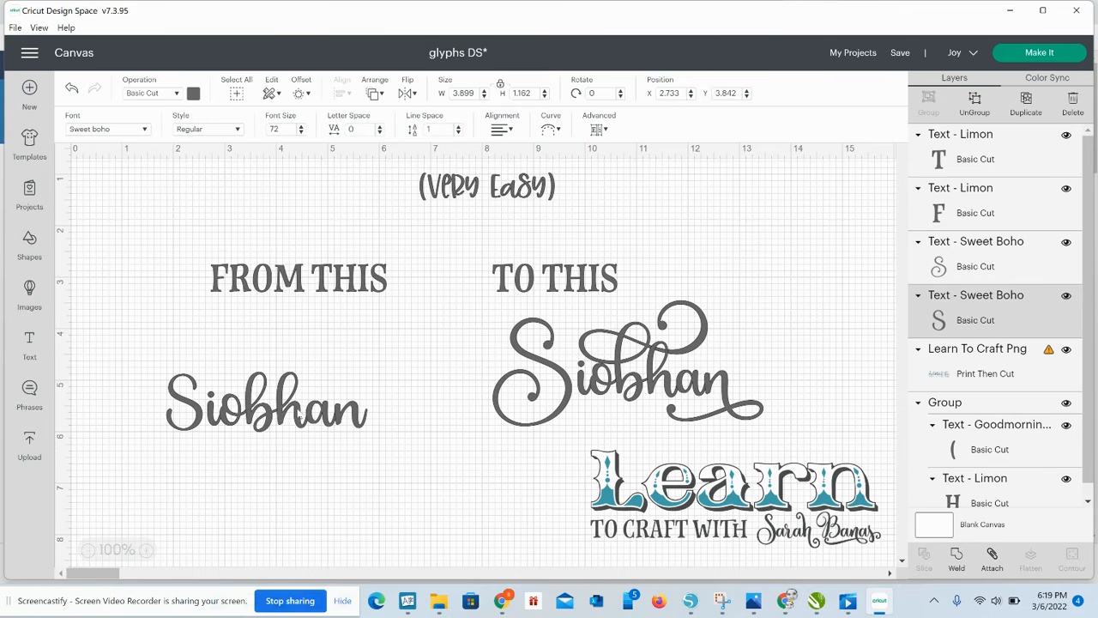
{"action": "left_click", "coordinate": [219, 429]}
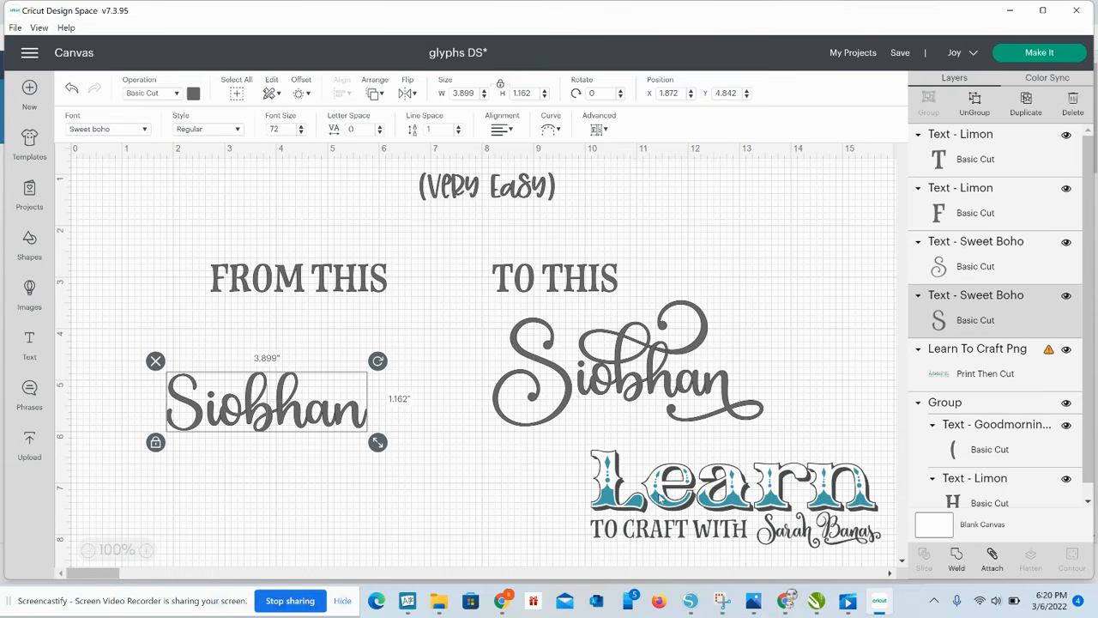
{"action": "left_click_drag", "start_coordinate": [661, 497], "coordinate": [685, 231]}
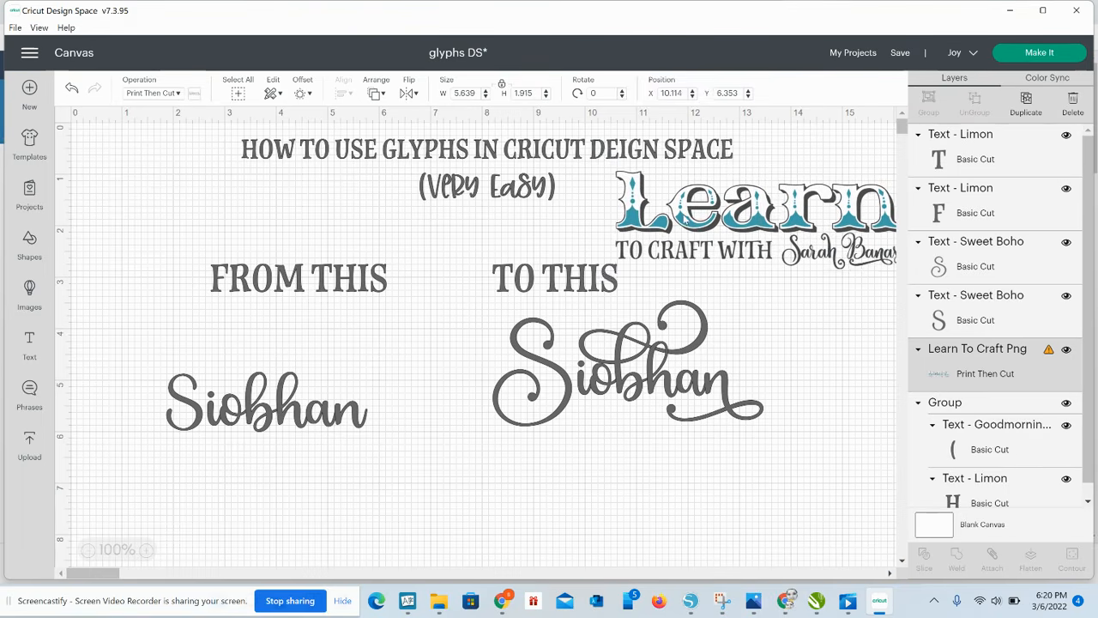
Delete the grouped title text and the FROM THIS and TO THIS headings from the canvas.
{"action": "left_click", "coordinate": [514, 162]}
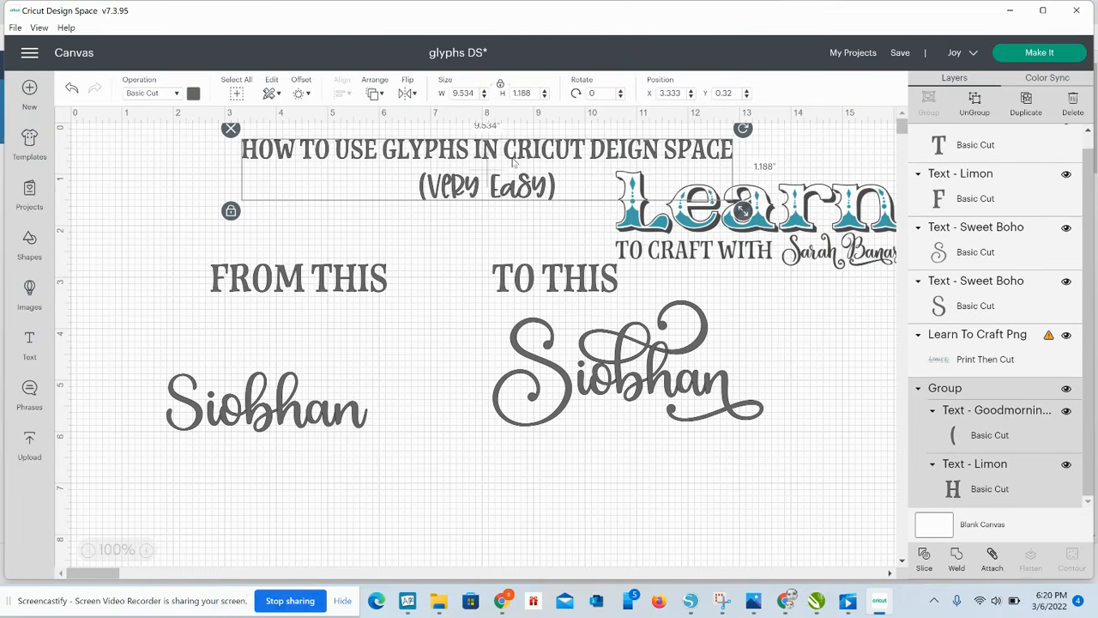
{"action": "key", "text": "Delete"}
{"action": "left_click_drag", "start_coordinate": [173, 232], "coordinate": [554, 288]}
{"action": "key", "text": "Delete"}
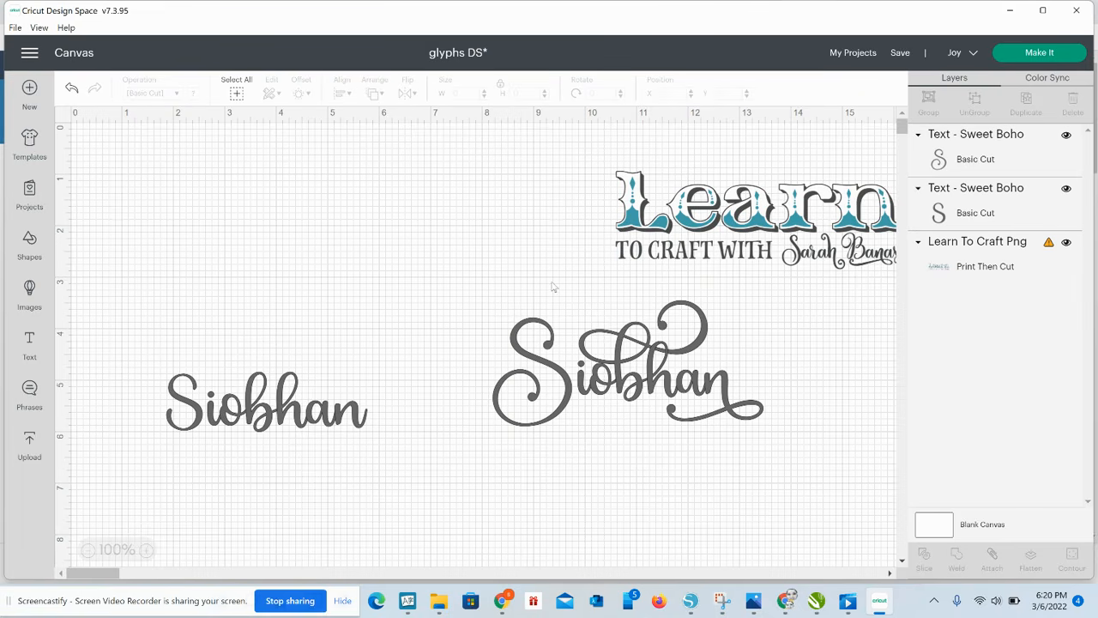
Place the plain name at about X 4.15, Y 2.037 and the swash version below it at about X 3.378, Y 4.412.
{"action": "left_click", "coordinate": [241, 425]}
{"action": "left_click_drag", "start_coordinate": [240, 425], "coordinate": [397, 281]}
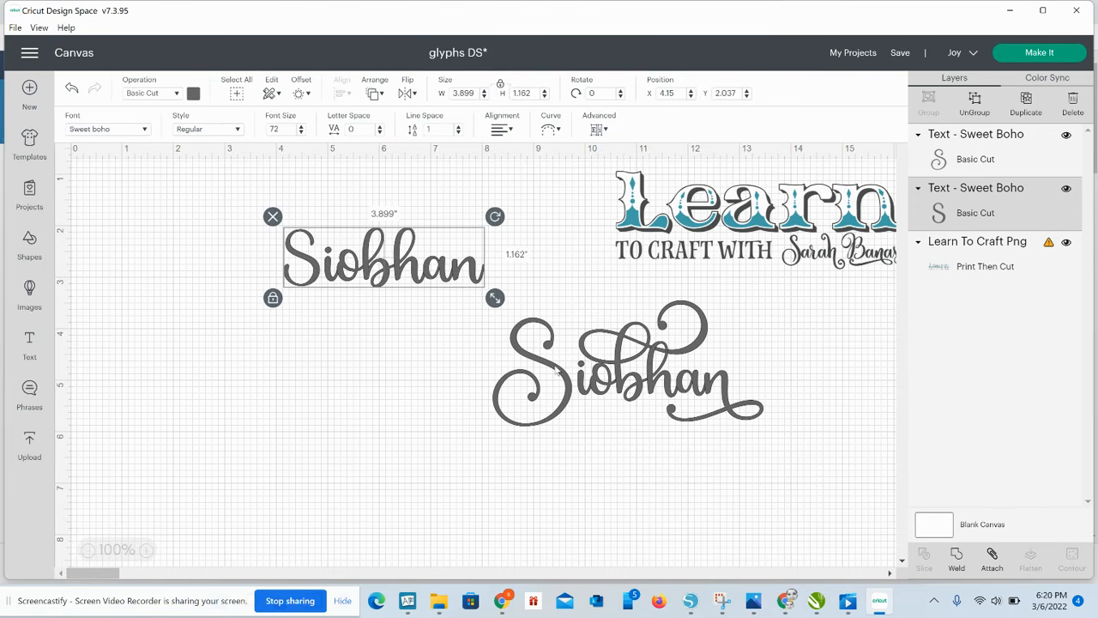
{"action": "left_click_drag", "start_coordinate": [552, 376], "coordinate": [291, 420]}
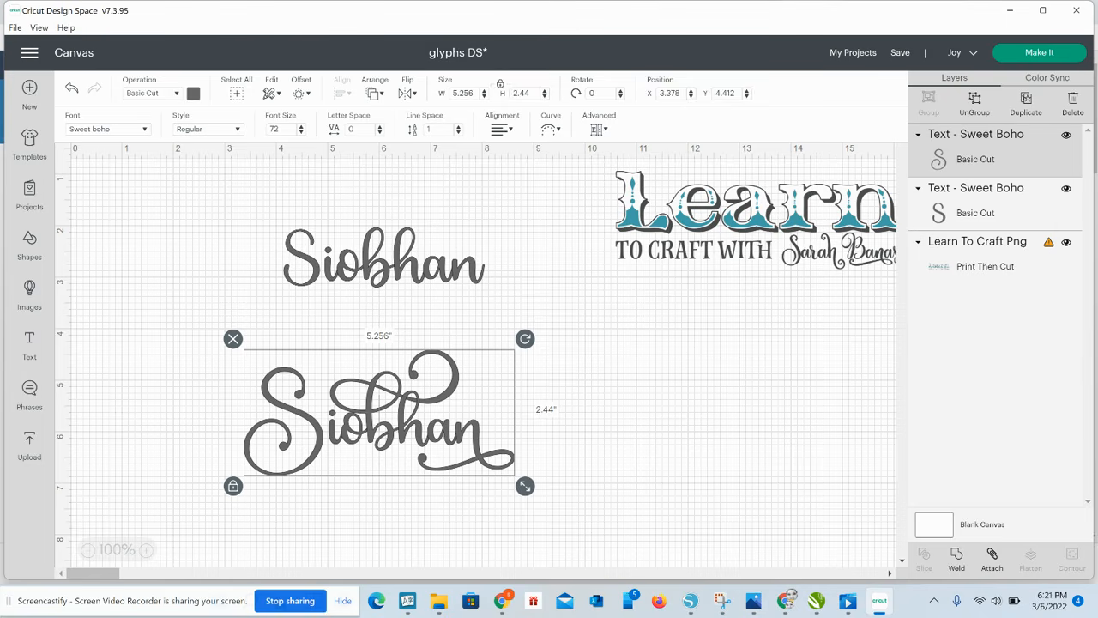
Search Windows for the Character Map app and open it.
{"action": "left_click_drag", "start_coordinate": [107, 605], "coordinate": [847, 600]}
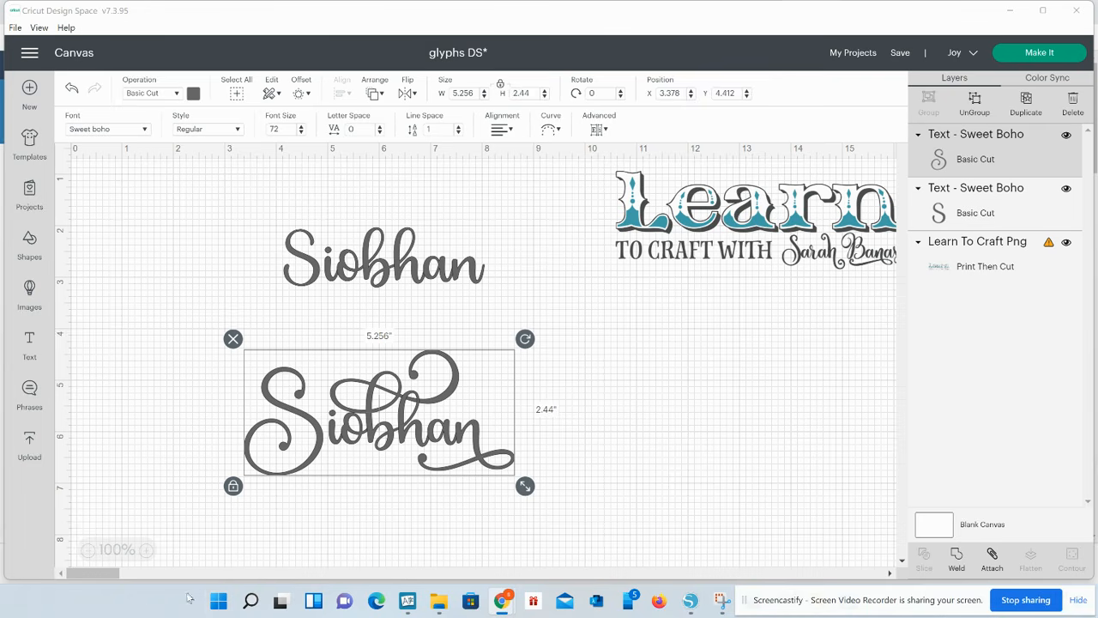
{"action": "left_click", "coordinate": [218, 601]}
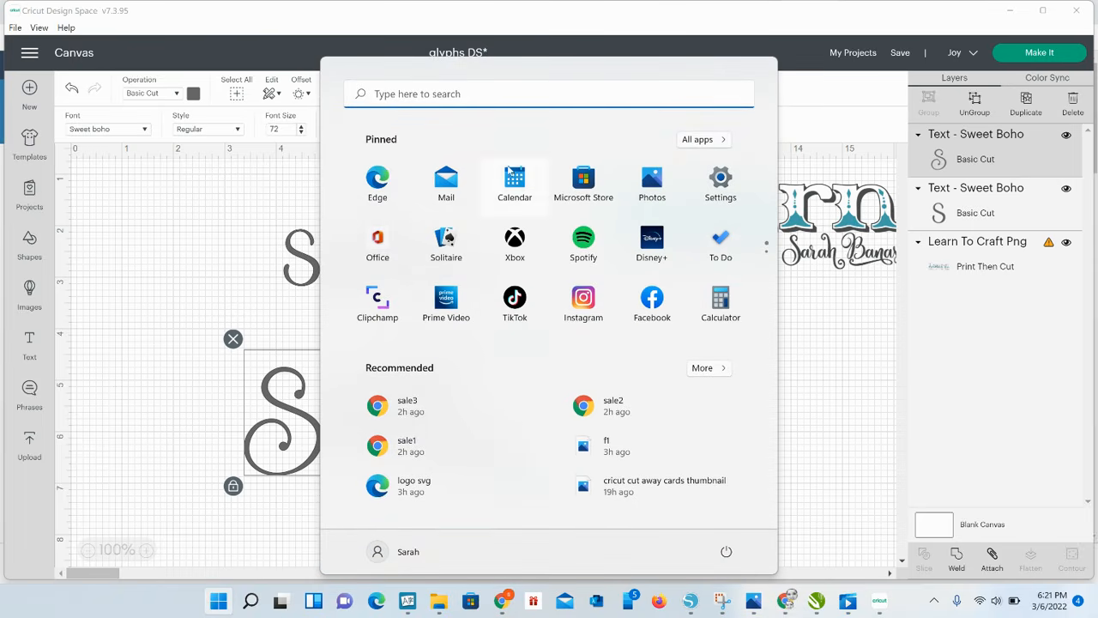
{"action": "left_click", "coordinate": [496, 104]}
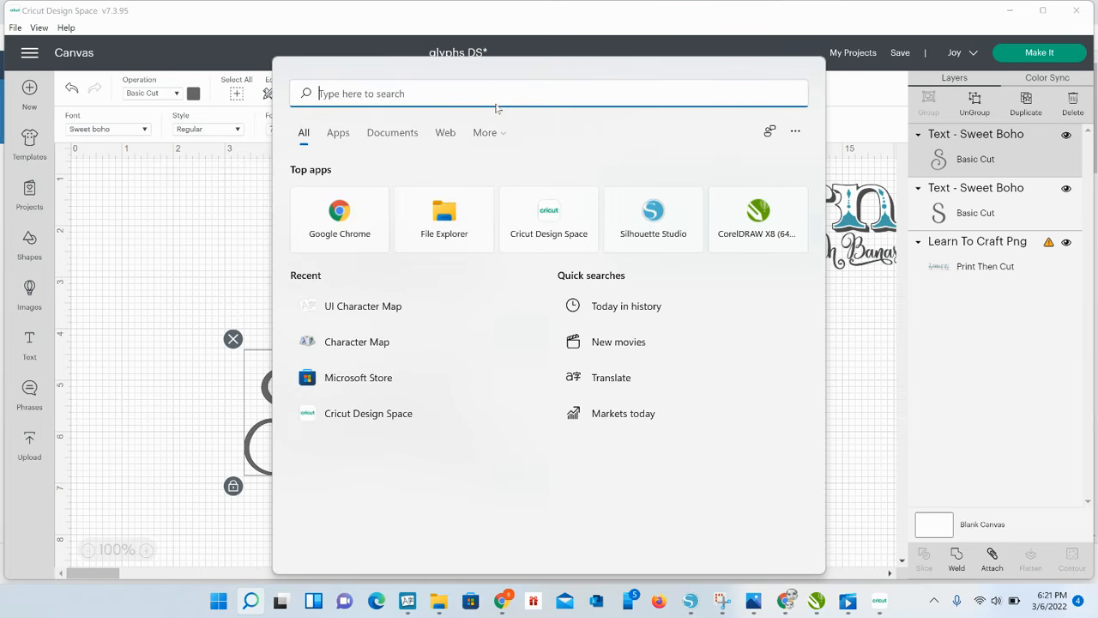
{"action": "type", "text": "ch"}
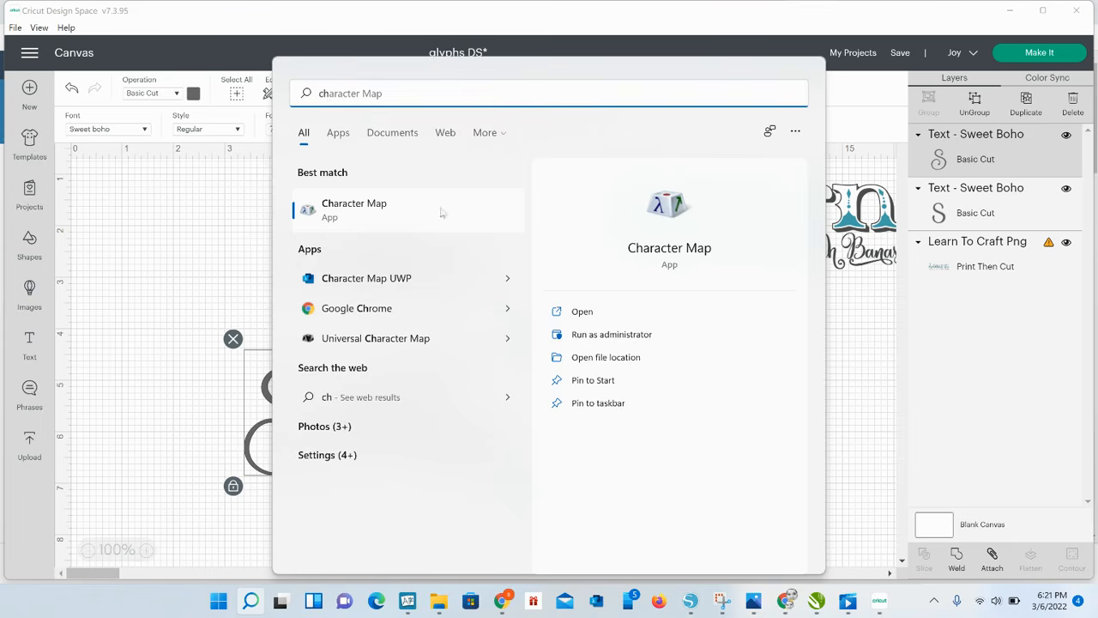
{"action": "left_click", "coordinate": [370, 208]}
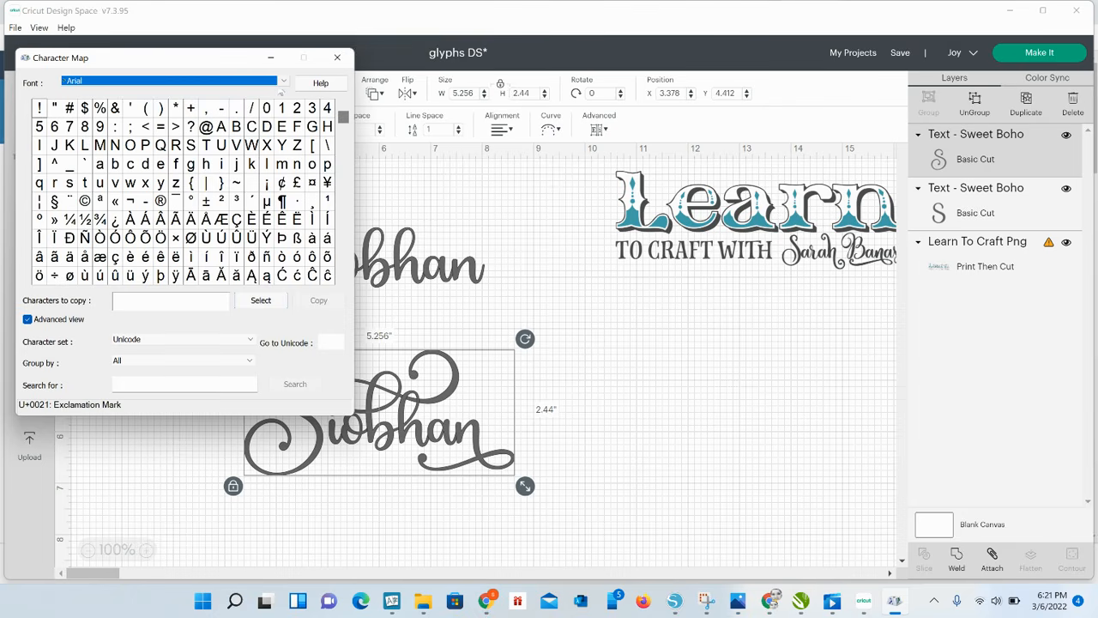
Set the Character Map font to Sweet boho.
{"action": "left_click", "coordinate": [284, 83]}
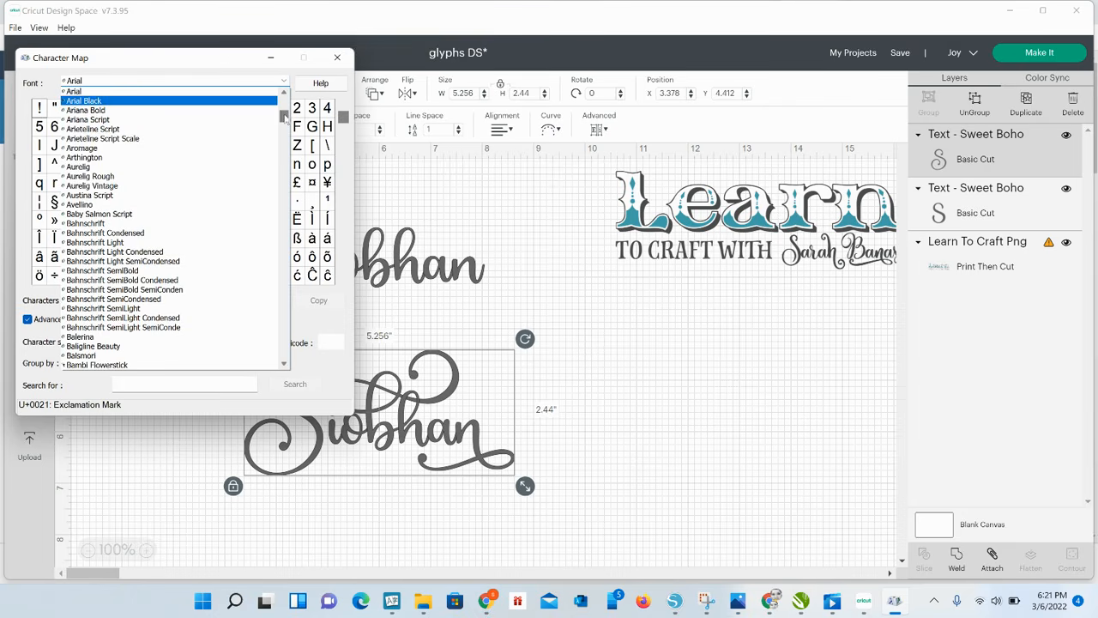
{"action": "left_click_drag", "start_coordinate": [285, 116], "coordinate": [307, 300]}
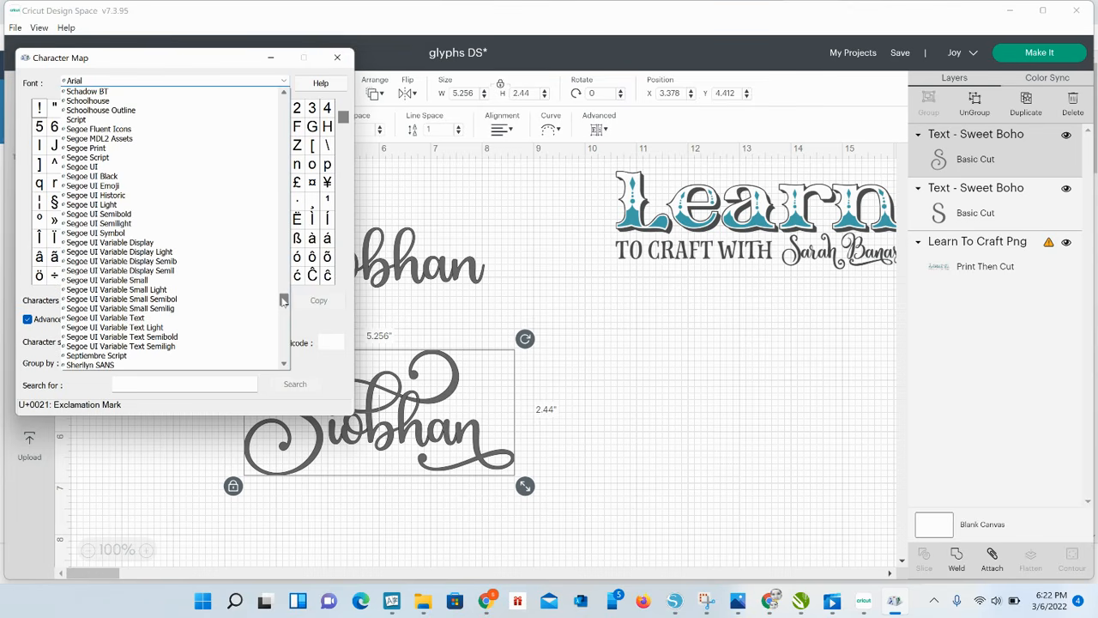
{"action": "left_click_drag", "start_coordinate": [283, 298], "coordinate": [285, 322]}
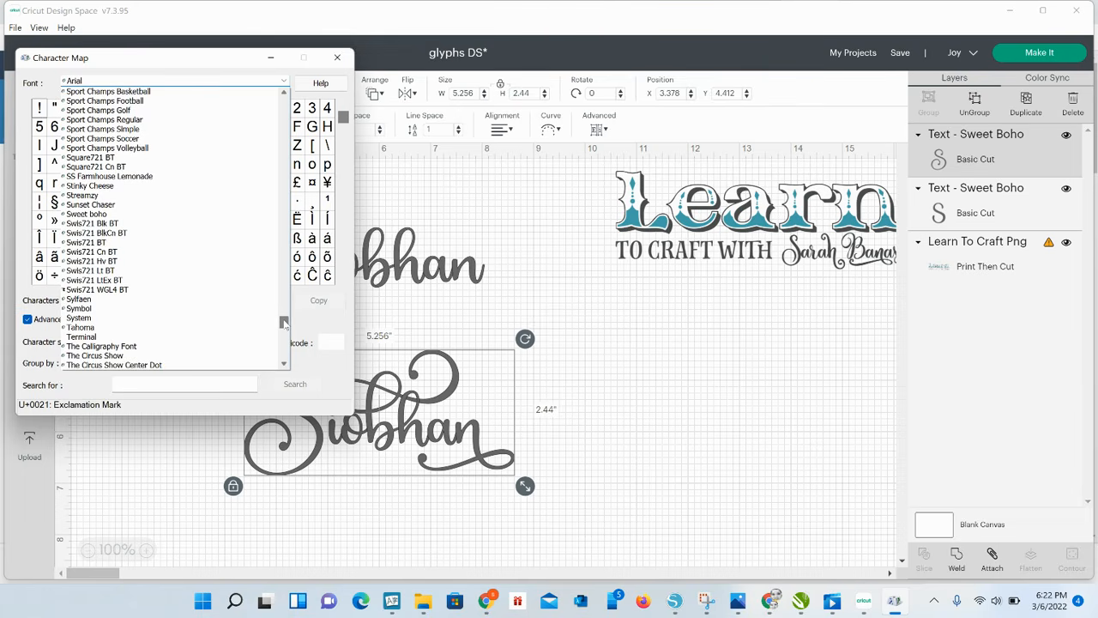
{"action": "left_click", "coordinate": [133, 215]}
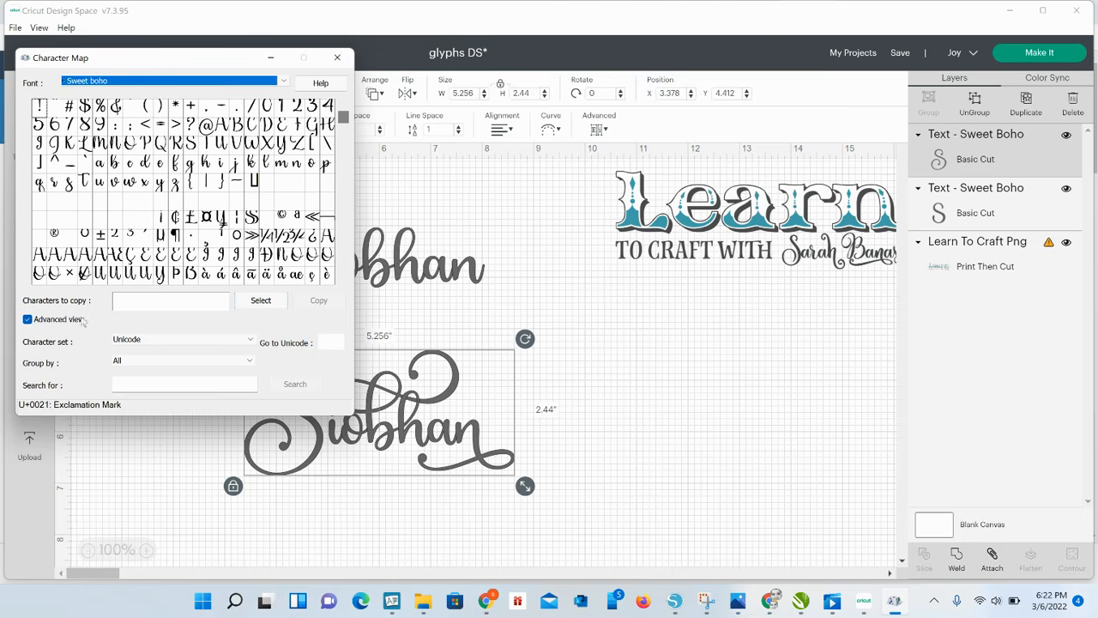
With Advanced view enabled, group the characters by Unicode Subrange and show the Private Use Characters.
{"action": "left_click", "coordinate": [28, 320]}
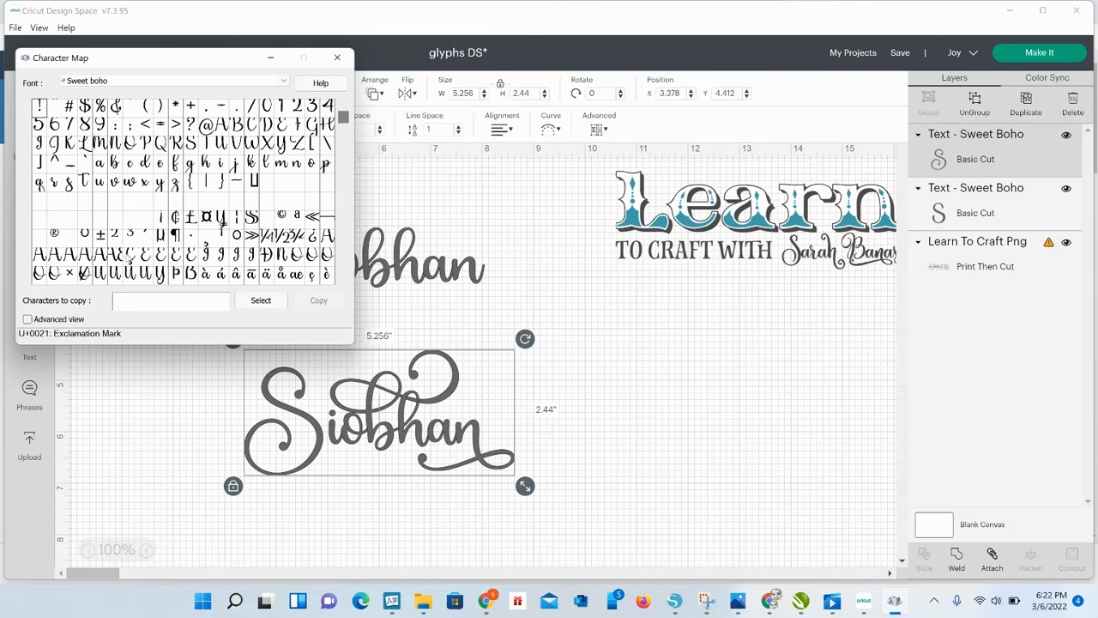
{"action": "left_click", "coordinate": [27, 320]}
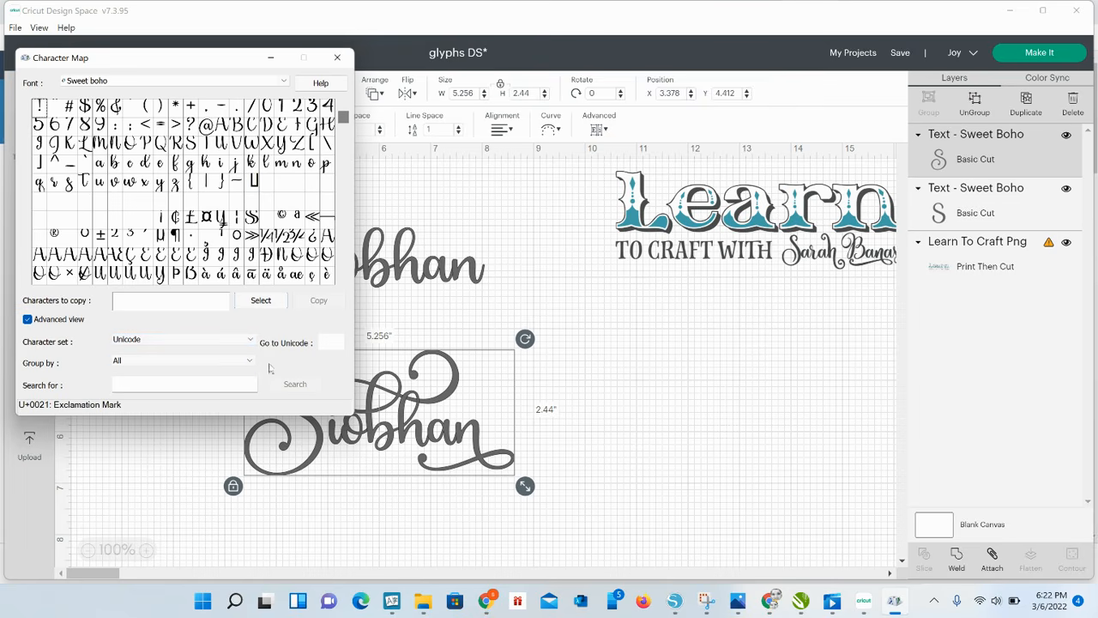
{"action": "left_click", "coordinate": [225, 360]}
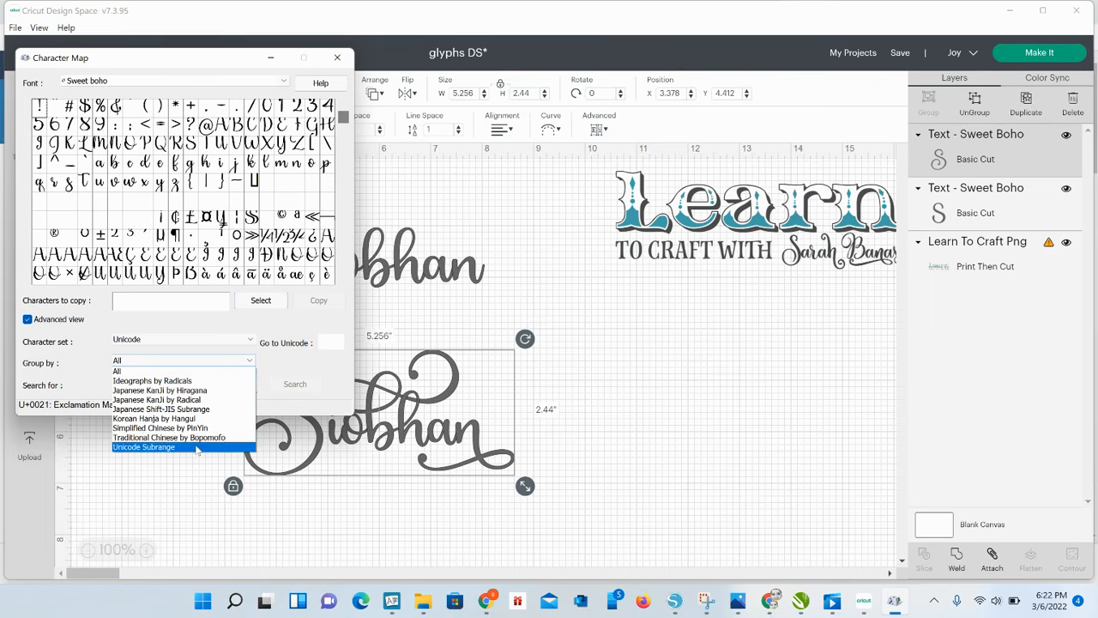
{"action": "left_click", "coordinate": [163, 447]}
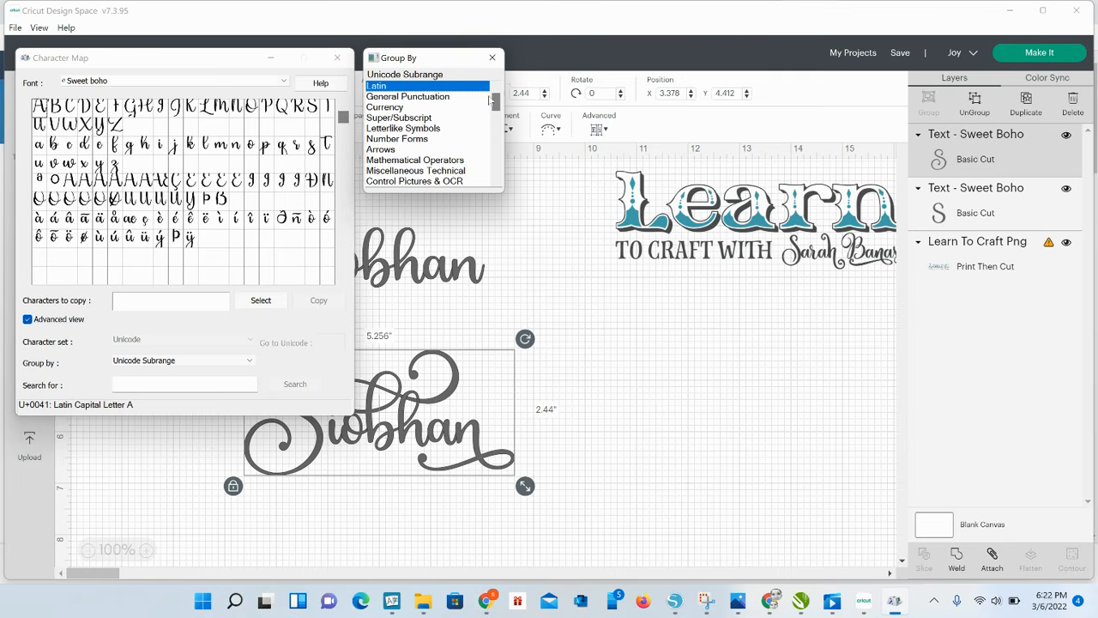
{"action": "left_click_drag", "start_coordinate": [497, 103], "coordinate": [498, 182]}
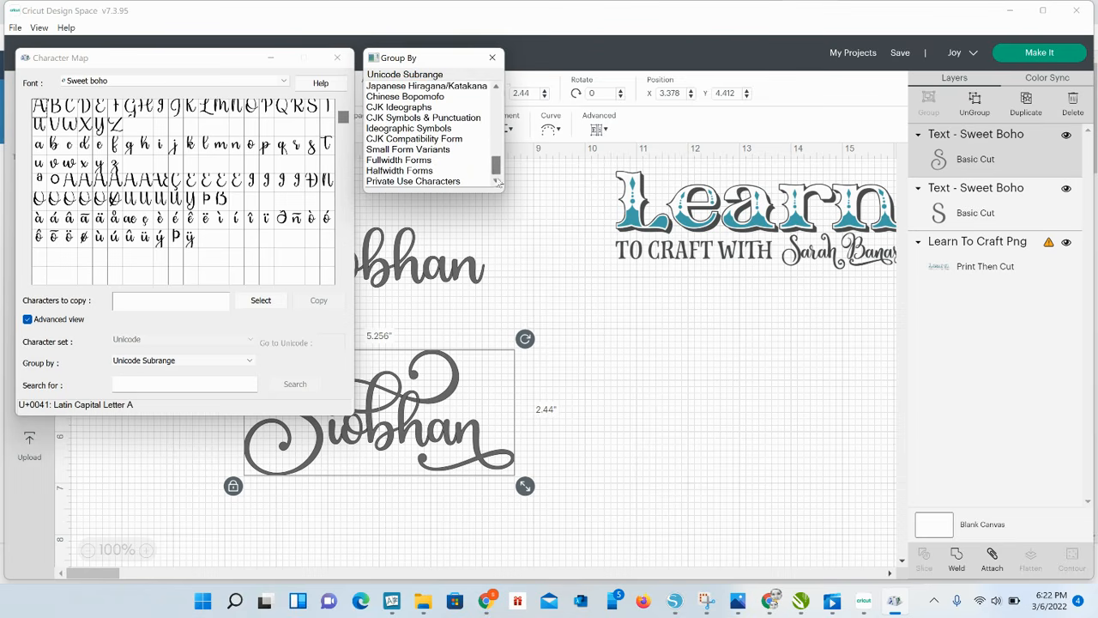
{"action": "left_click", "coordinate": [447, 182]}
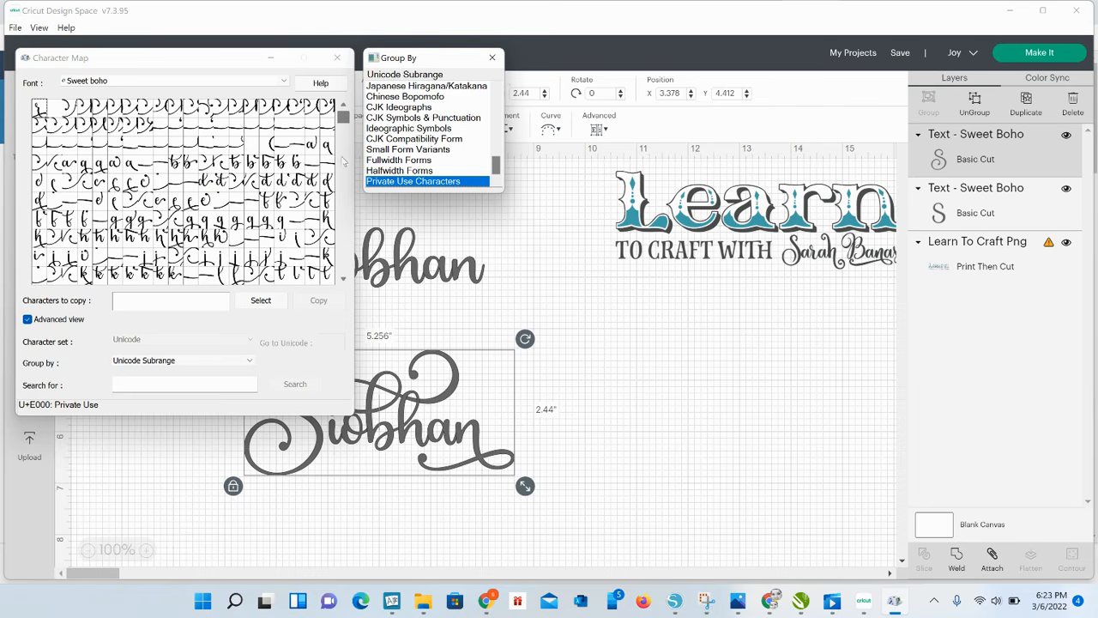
Find the swash h glyph U+E095 among the private use characters and copy it to the clipboard.
{"action": "left_click_drag", "start_coordinate": [343, 121], "coordinate": [342, 127]}
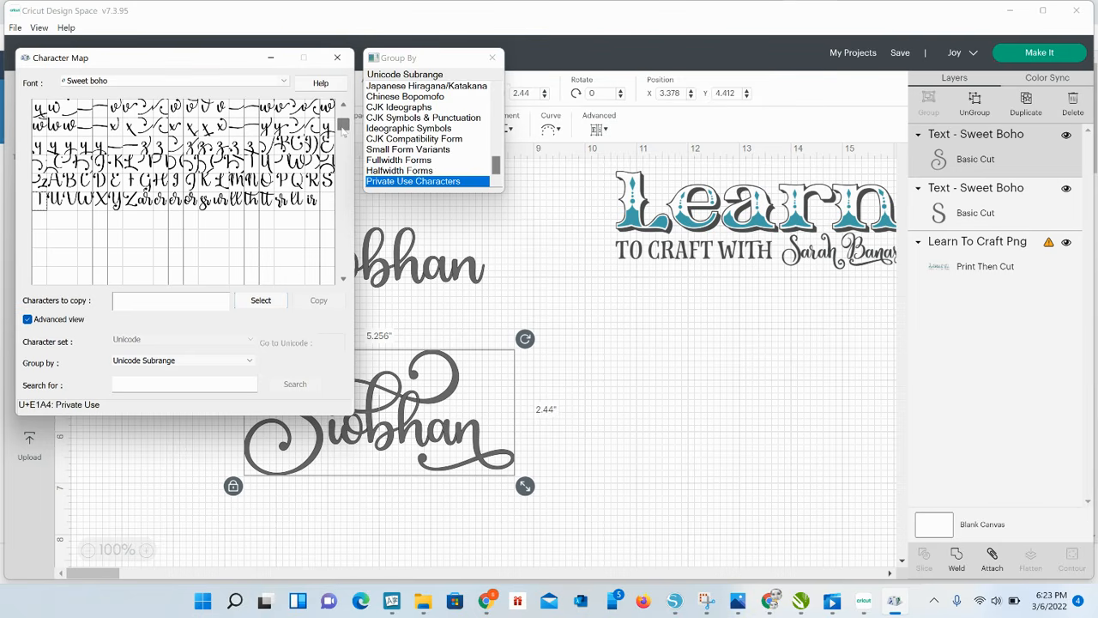
{"action": "left_click_drag", "start_coordinate": [343, 129], "coordinate": [344, 126]}
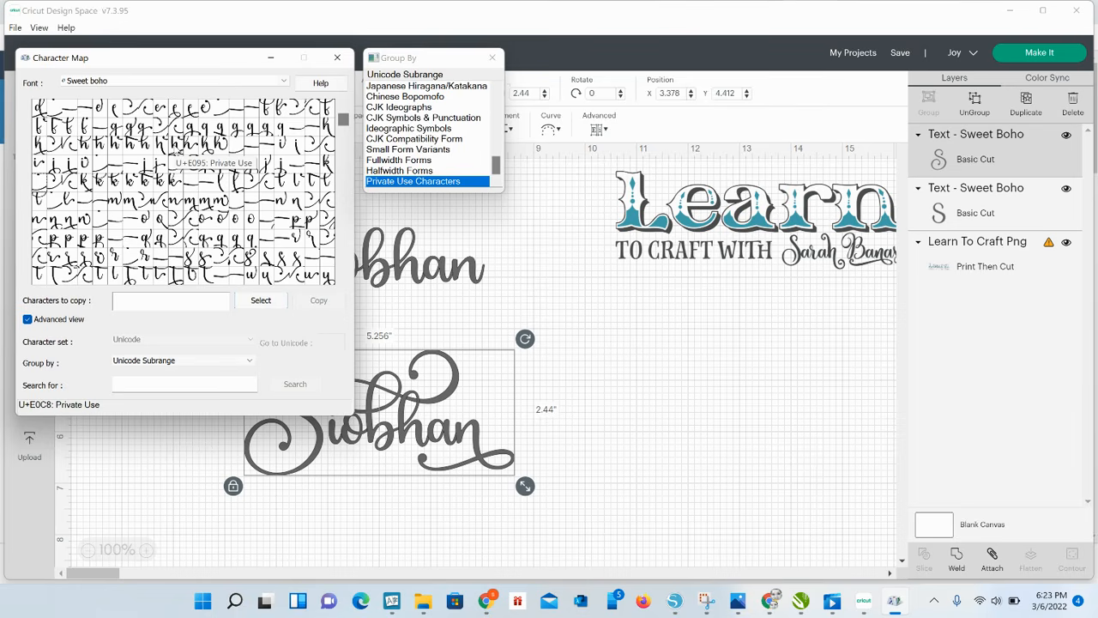
{"action": "left_click", "coordinate": [176, 148]}
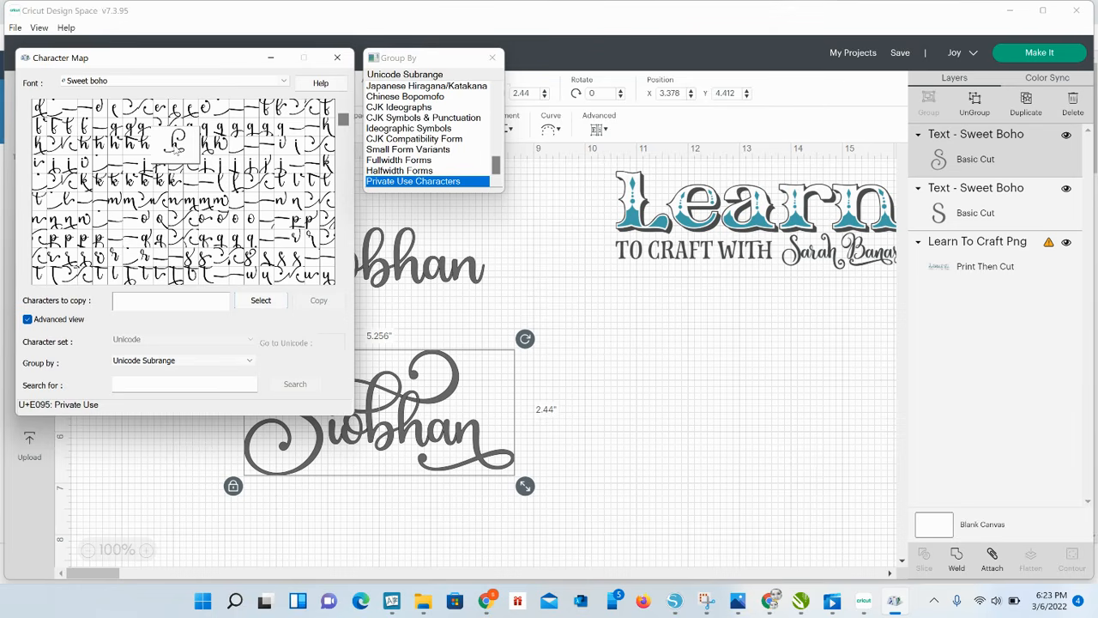
{"action": "left_click", "coordinate": [258, 300]}
{"action": "left_click", "coordinate": [322, 302]}
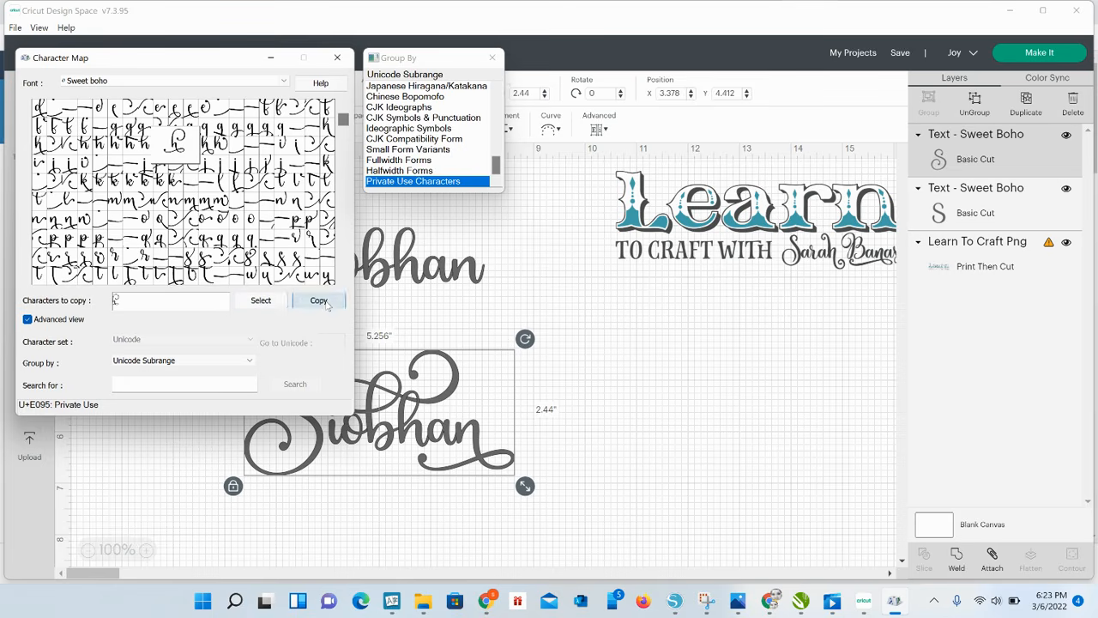
Back in Cricut Design Space, try the copied swash glyph in place of the plain name's h, and delete the pasted glyph.
{"action": "left_click", "coordinate": [270, 58]}
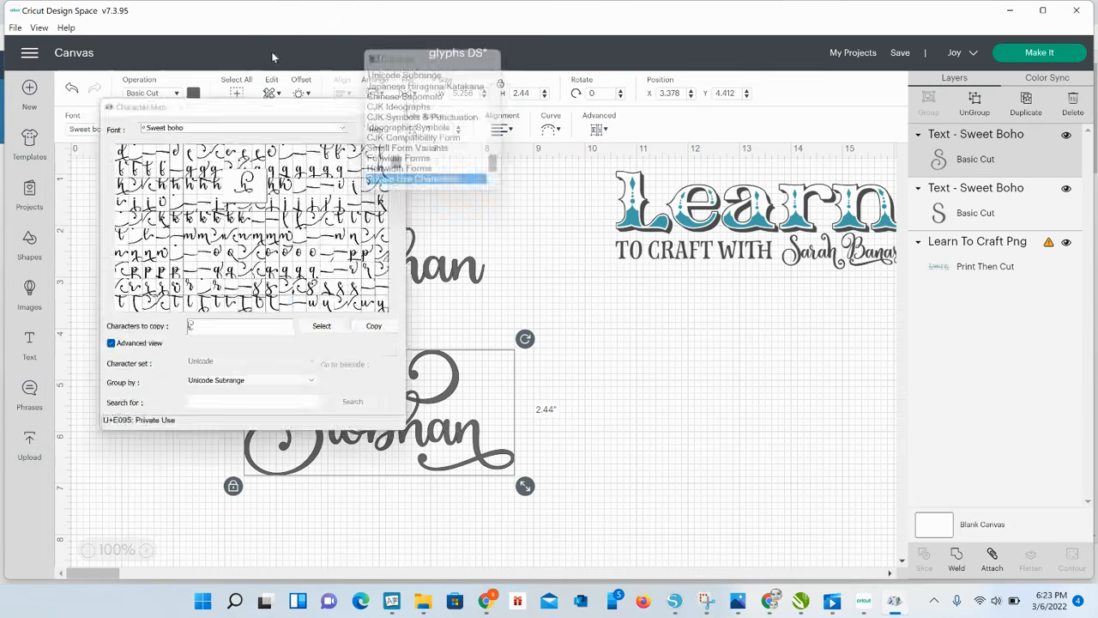
{"action": "double_click", "coordinate": [422, 282]}
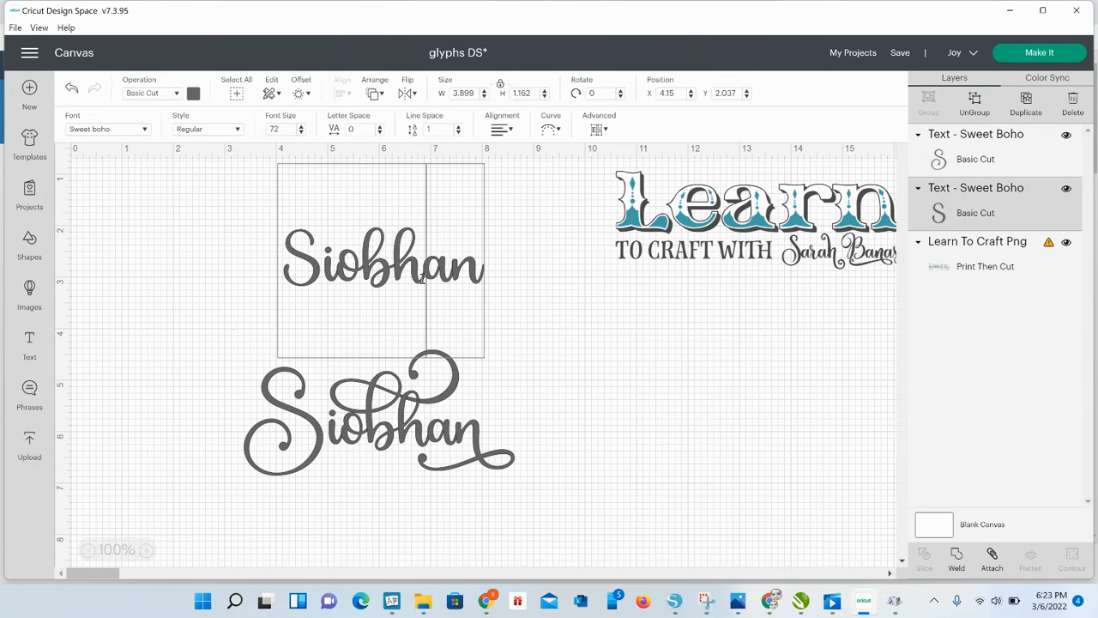
{"action": "left_click", "coordinate": [423, 276]}
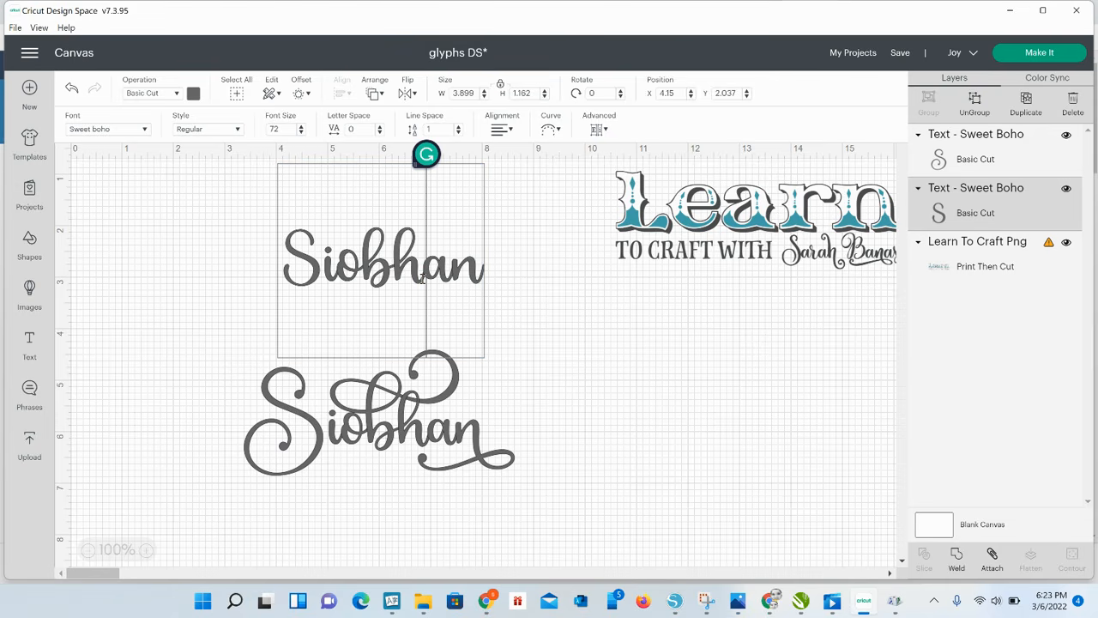
{"action": "key", "text": "BackSpace"}
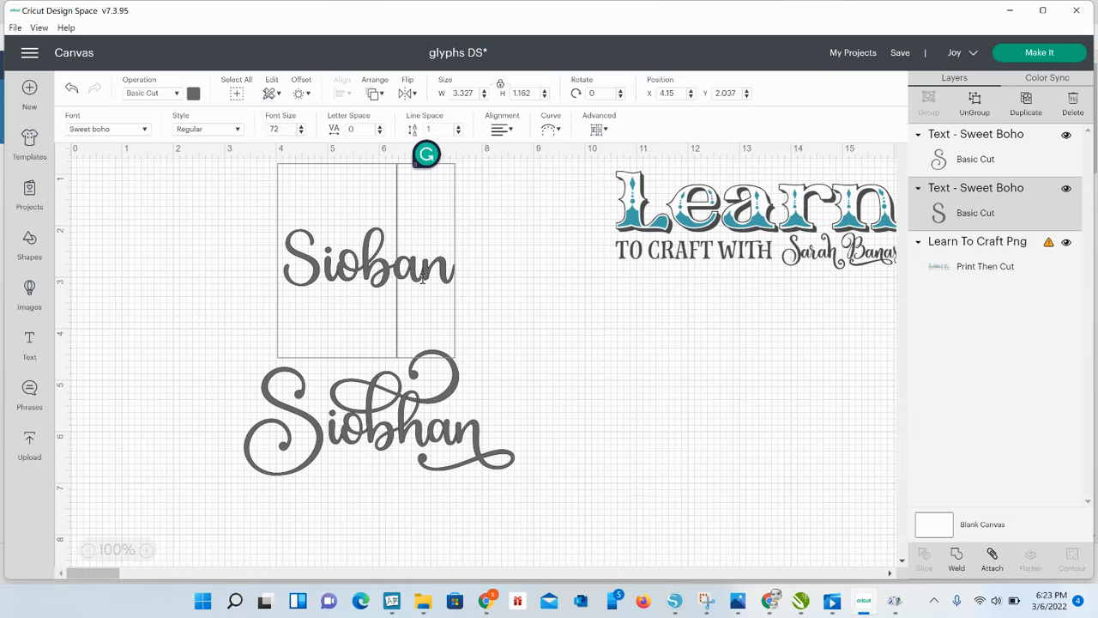
{"action": "left_click", "coordinate": [422, 276]}
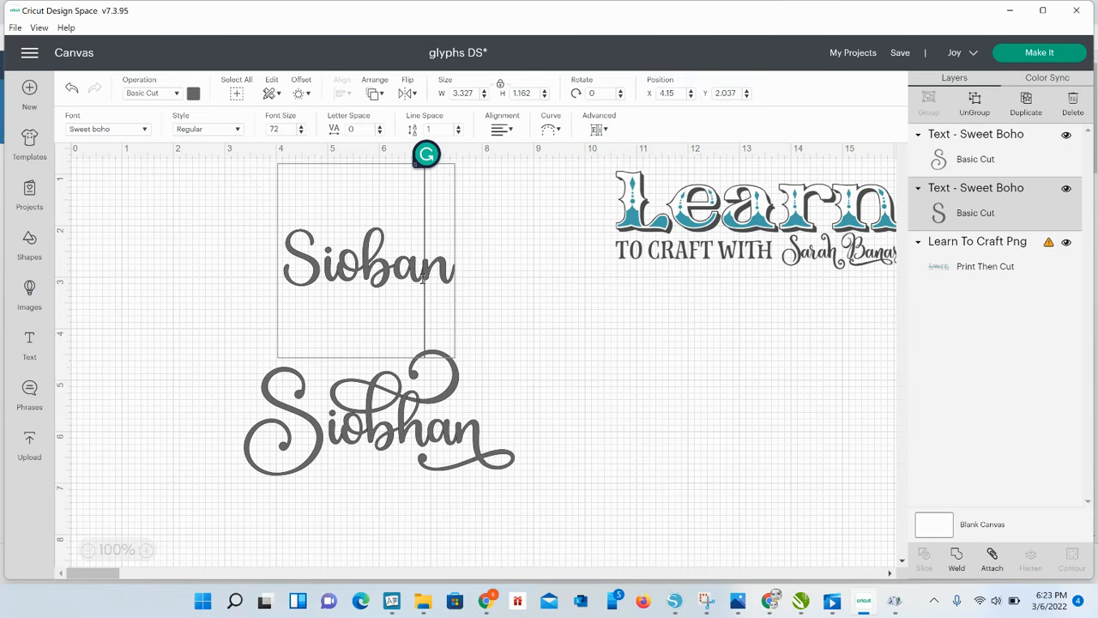
{"action": "key", "text": "ctrl+v"}
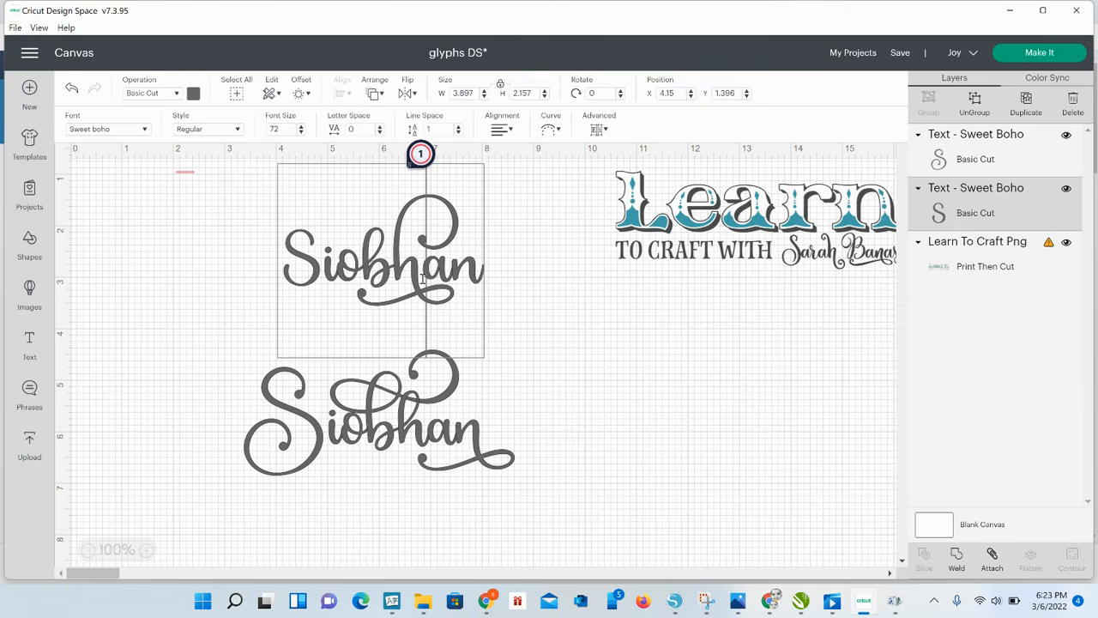
{"action": "key", "text": "BackSpace"}
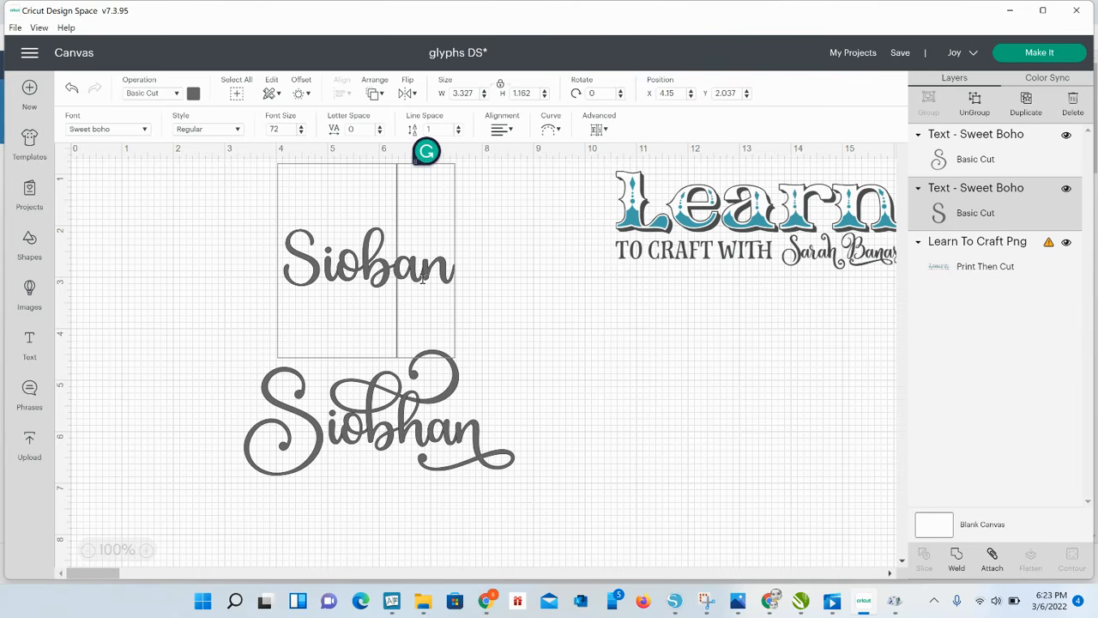
Search the Microsoft Store for UI Character Map and briefly view Sweet boho in the alternative character map app.
{"action": "left_click", "coordinate": [204, 603]}
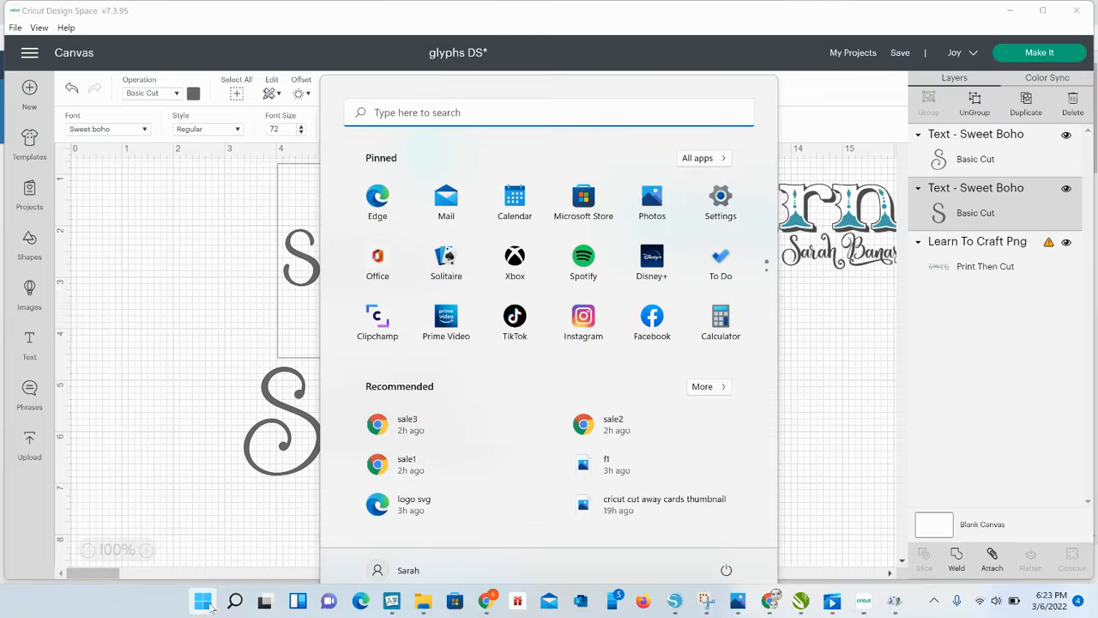
{"action": "left_click", "coordinate": [458, 95]}
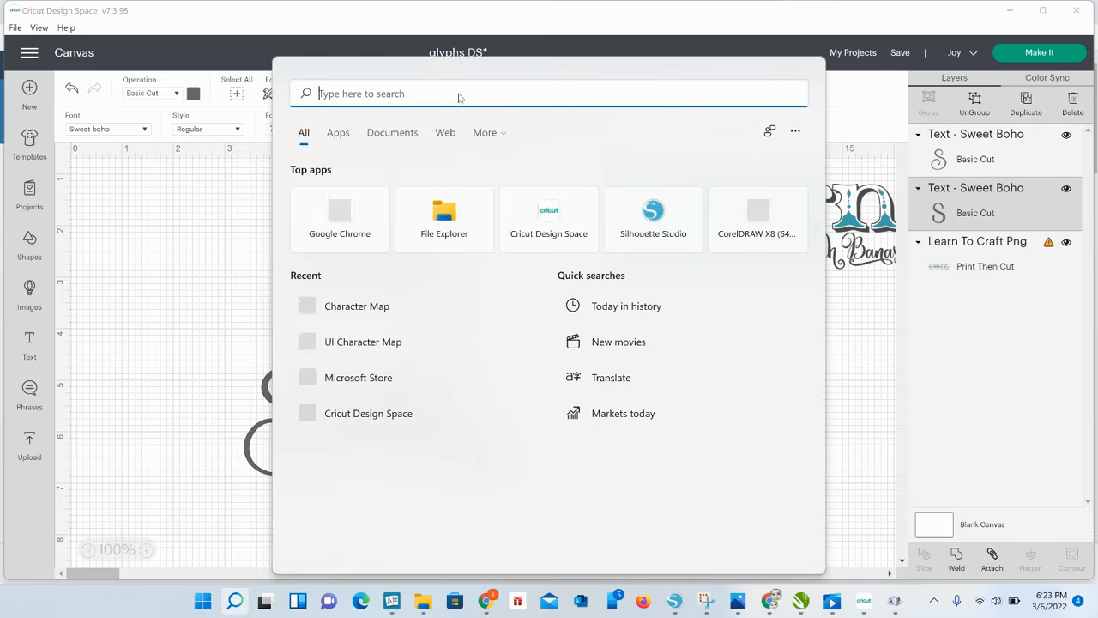
{"action": "type", "text": "play"}
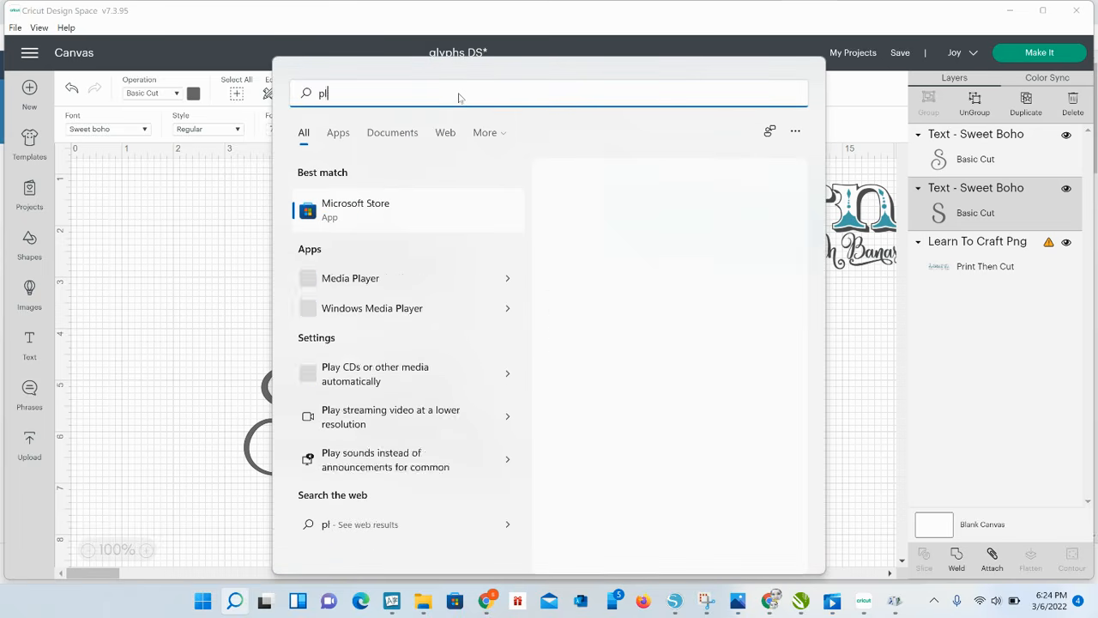
{"action": "left_click", "coordinate": [325, 212]}
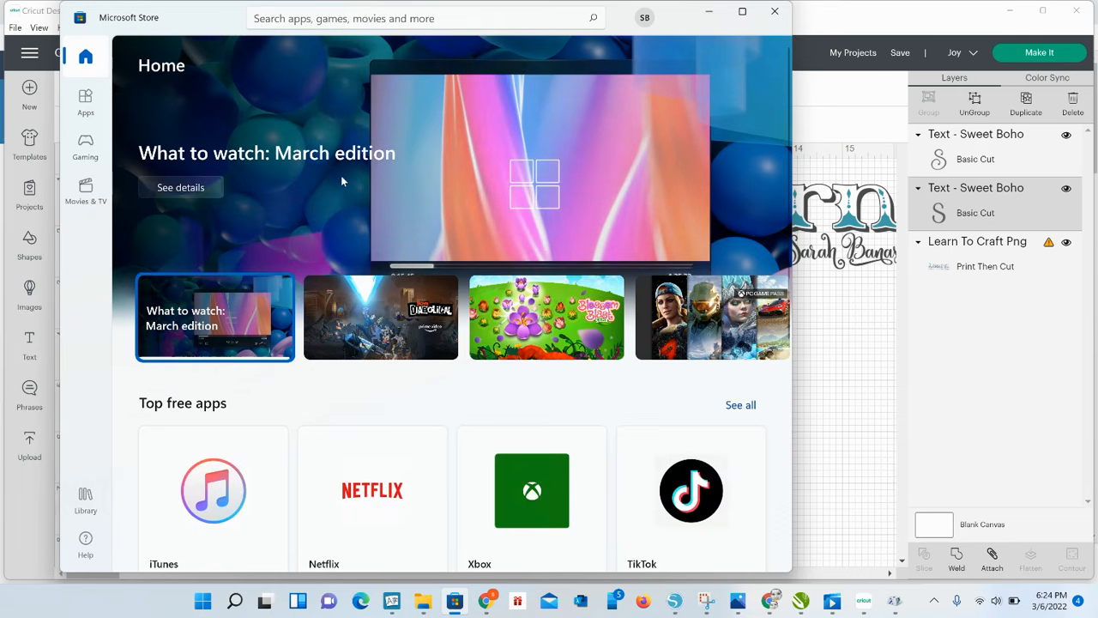
{"action": "left_click", "coordinate": [307, 19]}
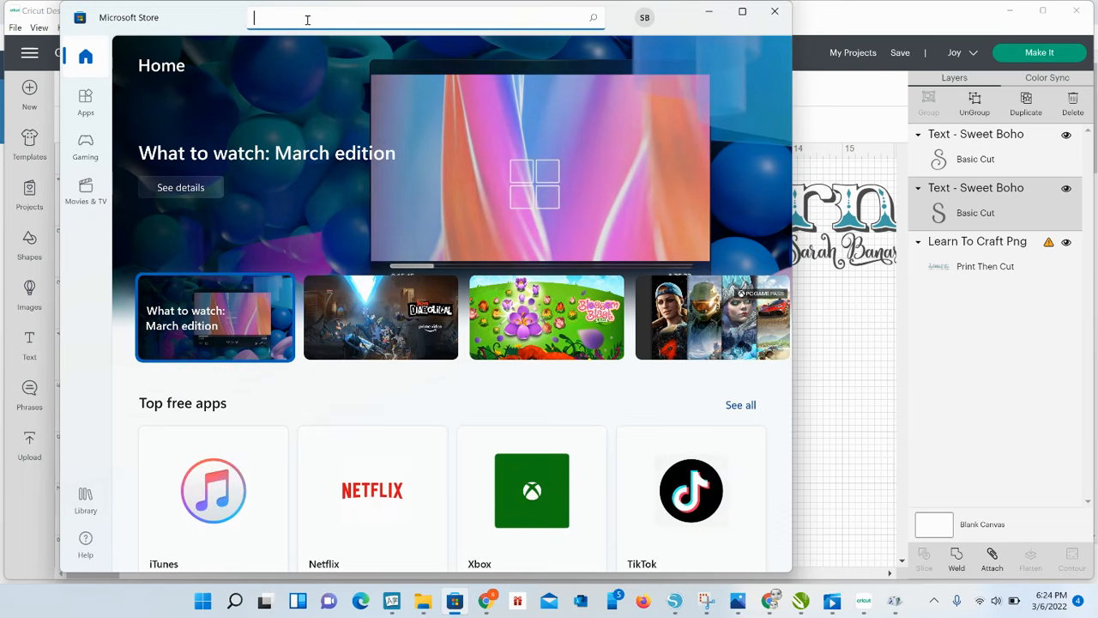
{"action": "type", "text": "ui ch"}
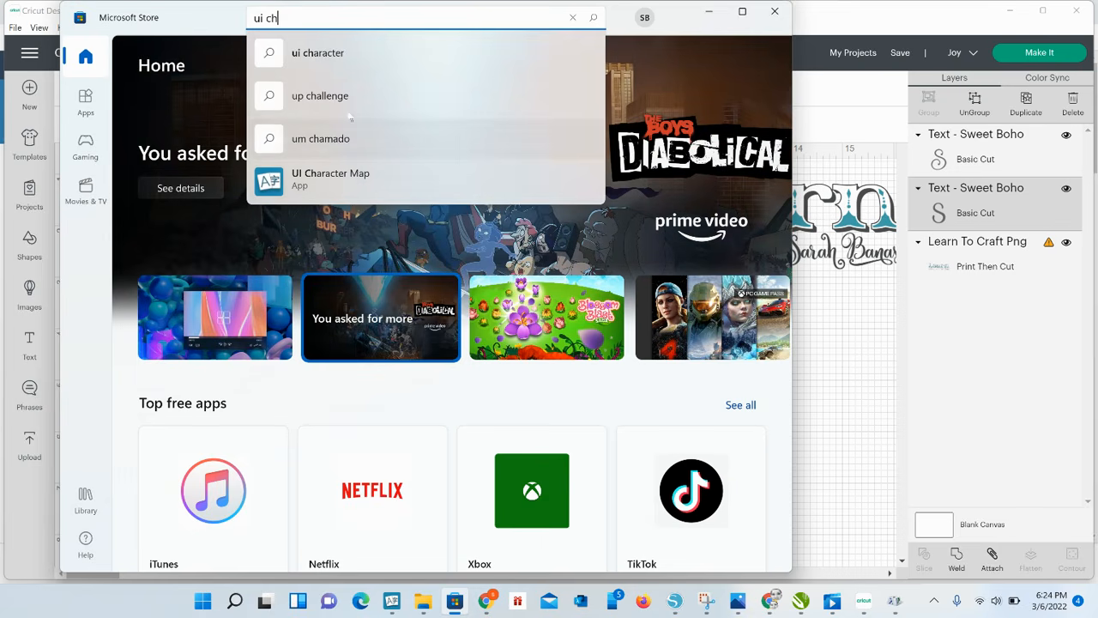
{"action": "left_click", "coordinate": [708, 14]}
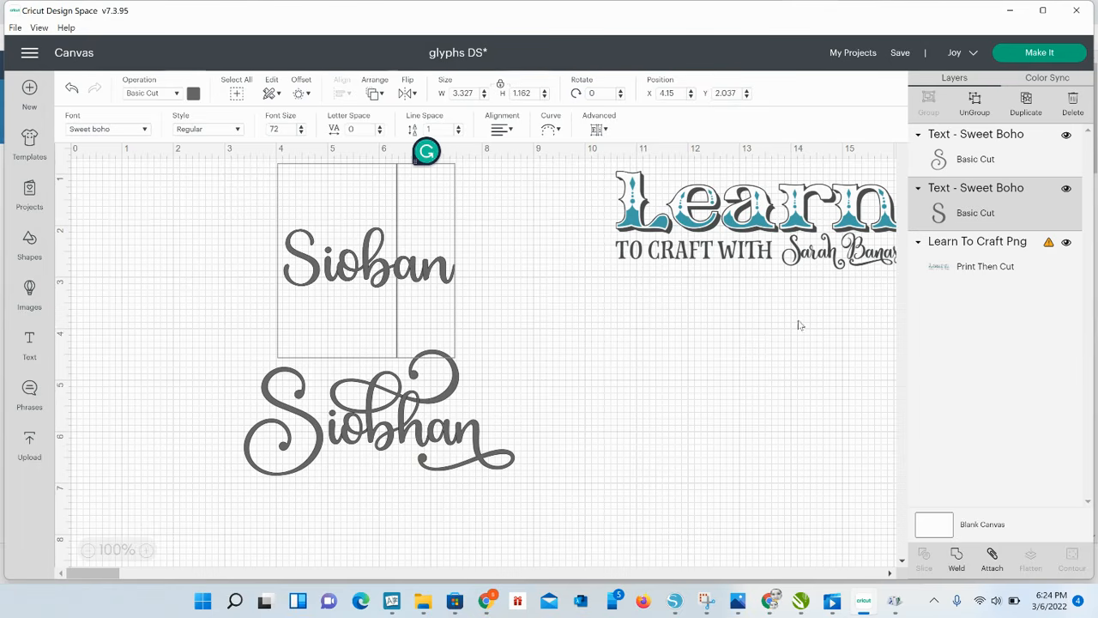
{"action": "left_click", "coordinate": [579, 602]}
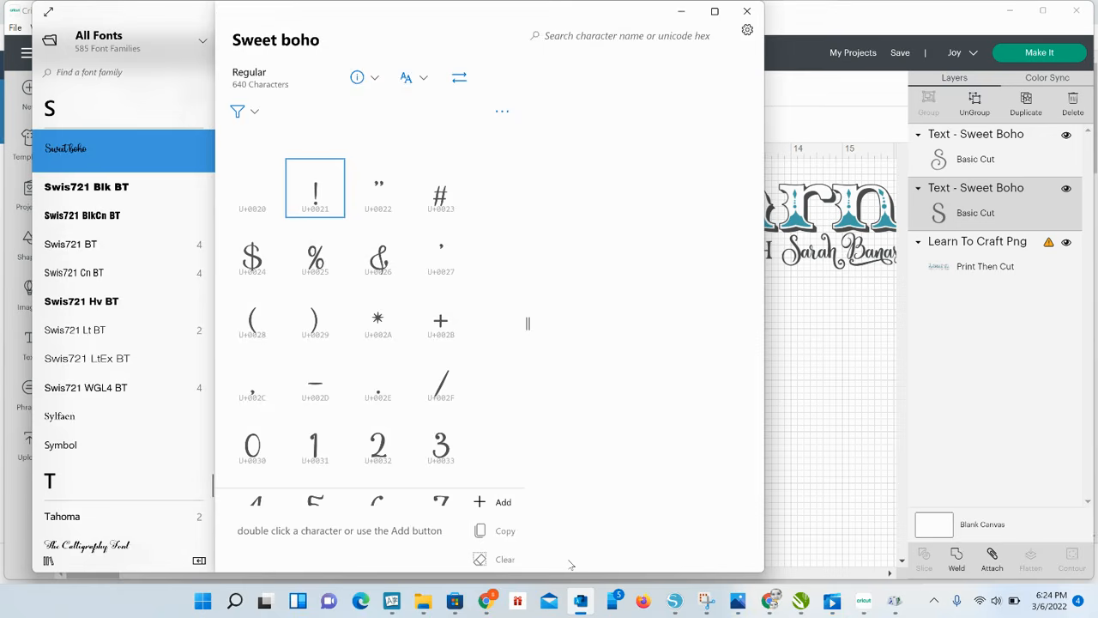
{"action": "left_click", "coordinate": [747, 12]}
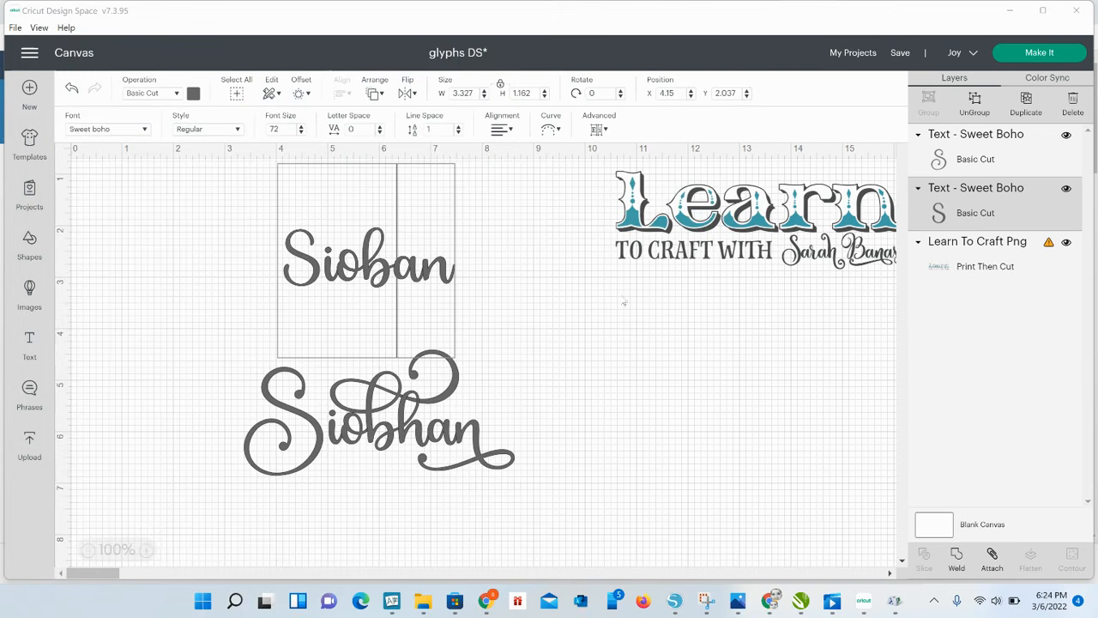
In UI Character Map, find the swash capital S glyph U+E175 of Sweet boho and copy it to the clipboard.
{"action": "left_click", "coordinate": [390, 603]}
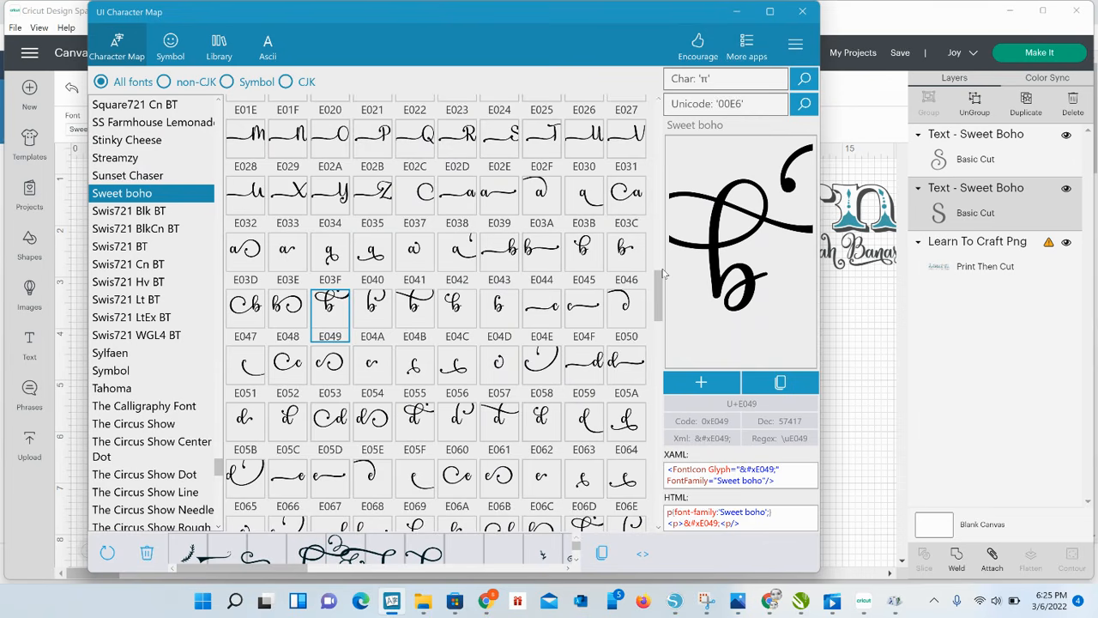
{"action": "left_click_drag", "start_coordinate": [662, 273], "coordinate": [660, 331]}
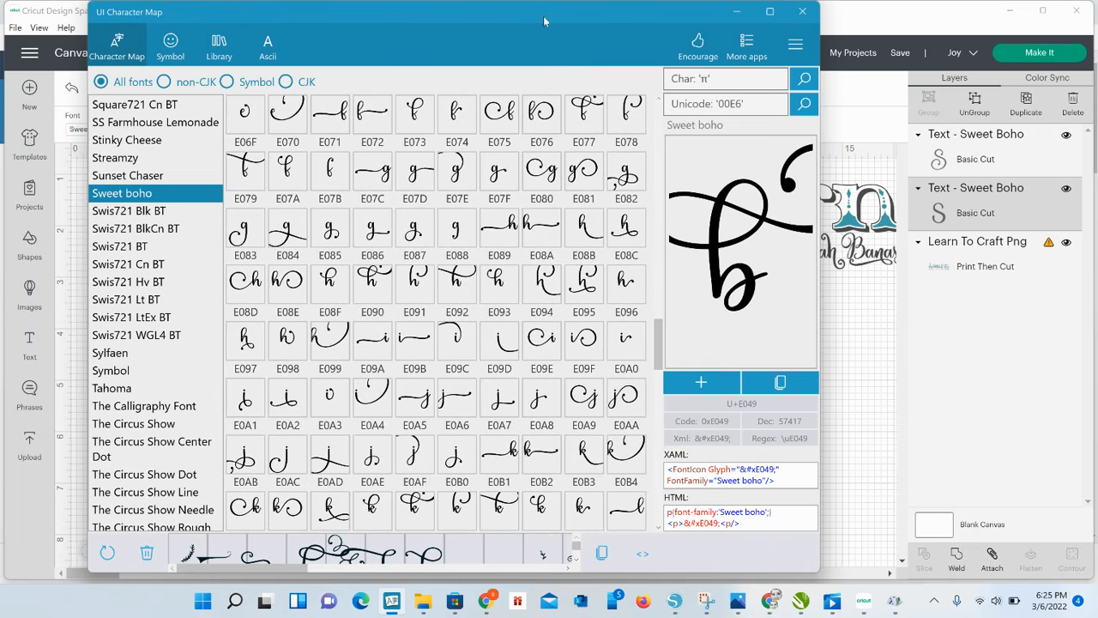
{"action": "left_click_drag", "start_coordinate": [487, 10], "coordinate": [680, 35]}
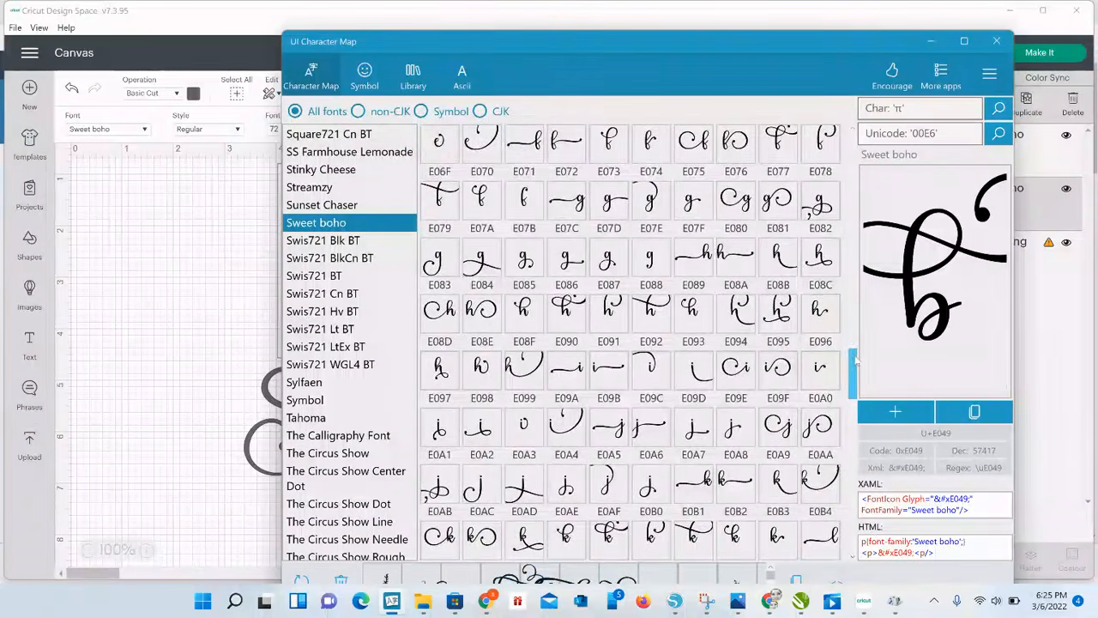
{"action": "left_click_drag", "start_coordinate": [855, 365], "coordinate": [727, 491]}
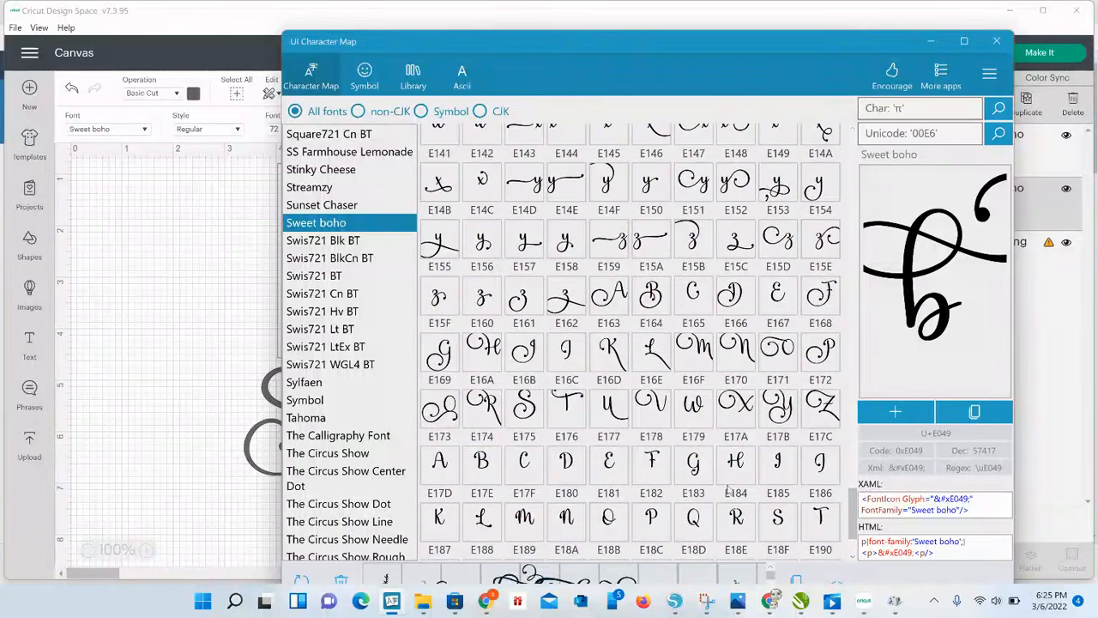
{"action": "left_click", "coordinate": [523, 413]}
{"action": "left_click", "coordinate": [894, 415]}
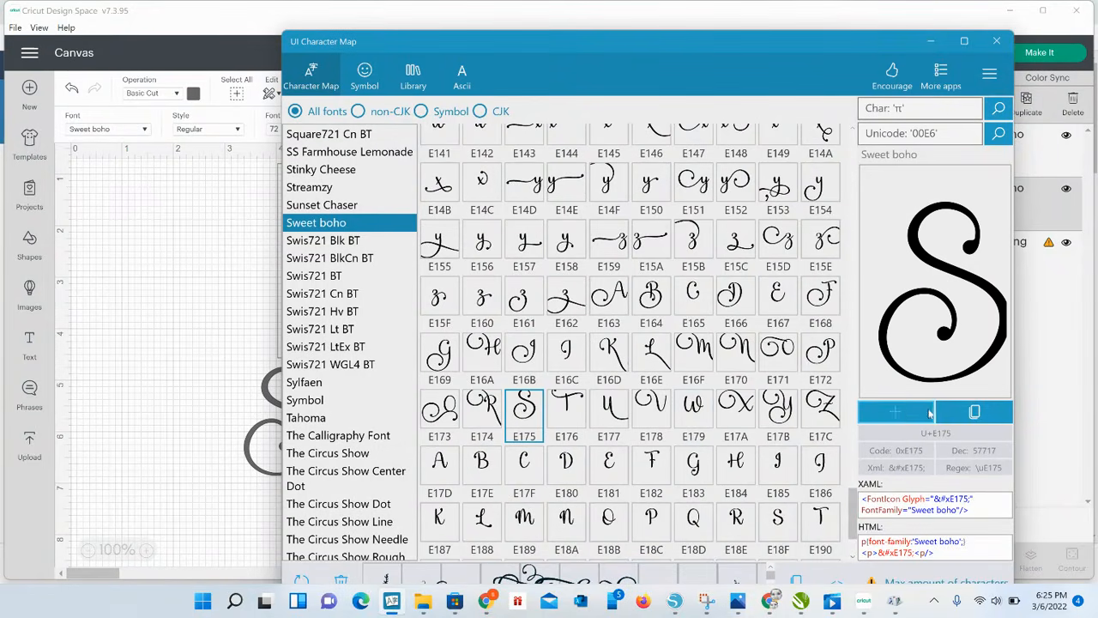
{"action": "left_click", "coordinate": [979, 415]}
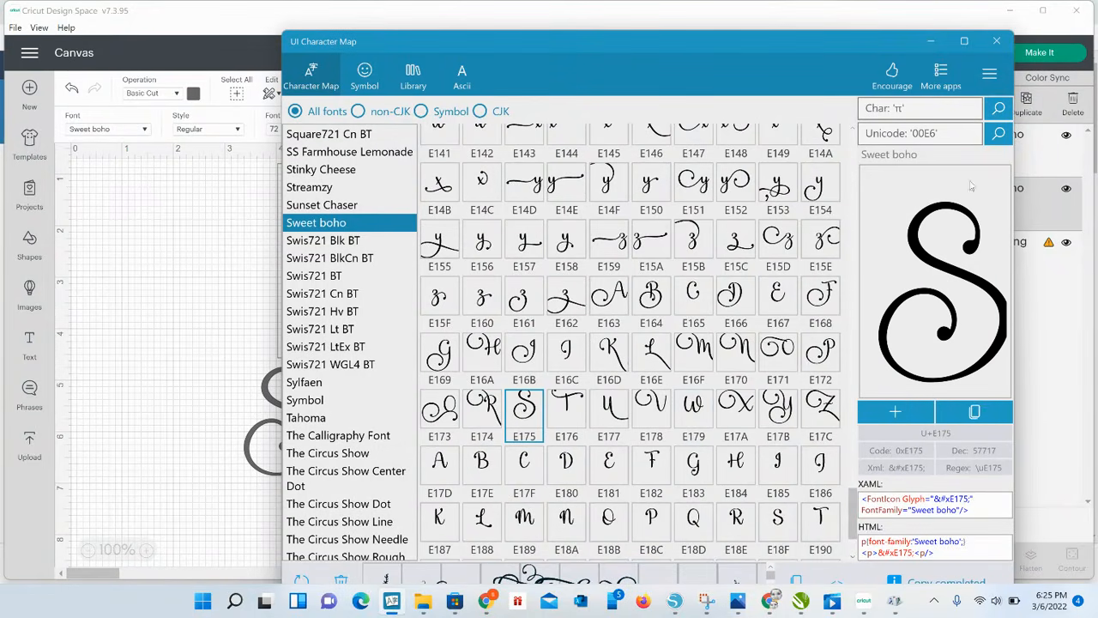
Back in Cricut Design Space, replace the plain capital S of the upper name with the copied swash S.
{"action": "left_click", "coordinate": [931, 41]}
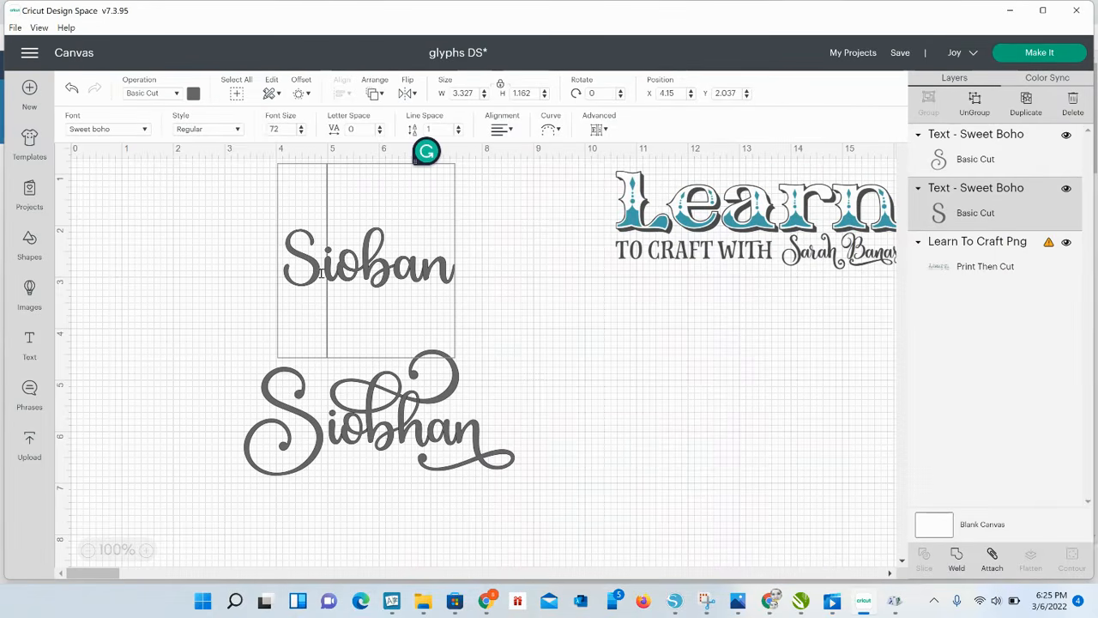
{"action": "left_click", "coordinate": [321, 273]}
{"action": "key", "text": "BackSpace"}
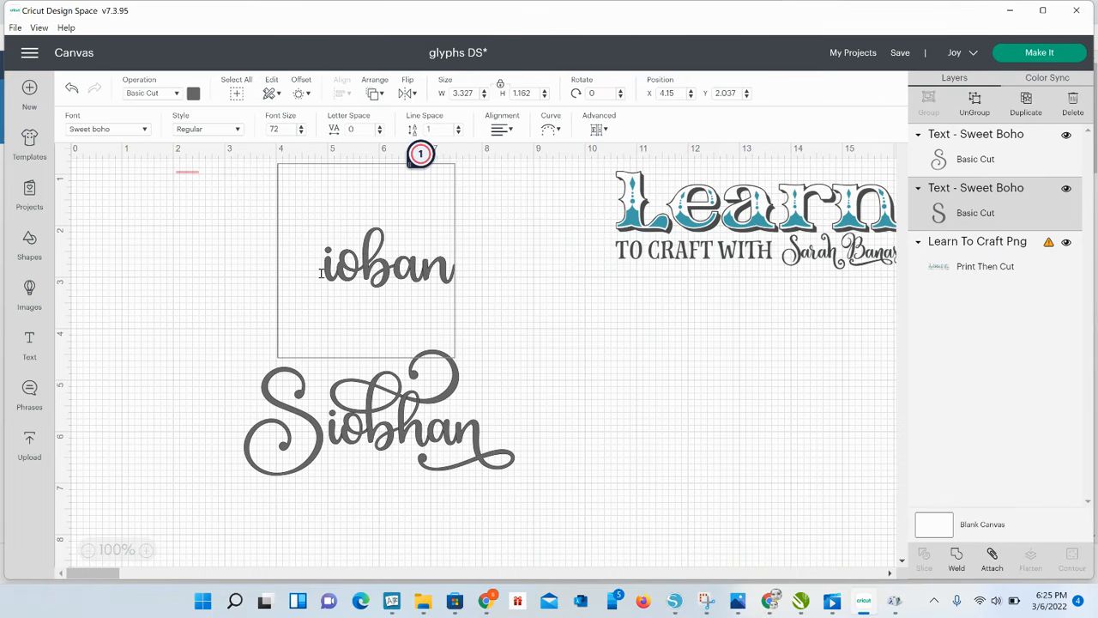
{"action": "key", "text": "ctrl+v"}
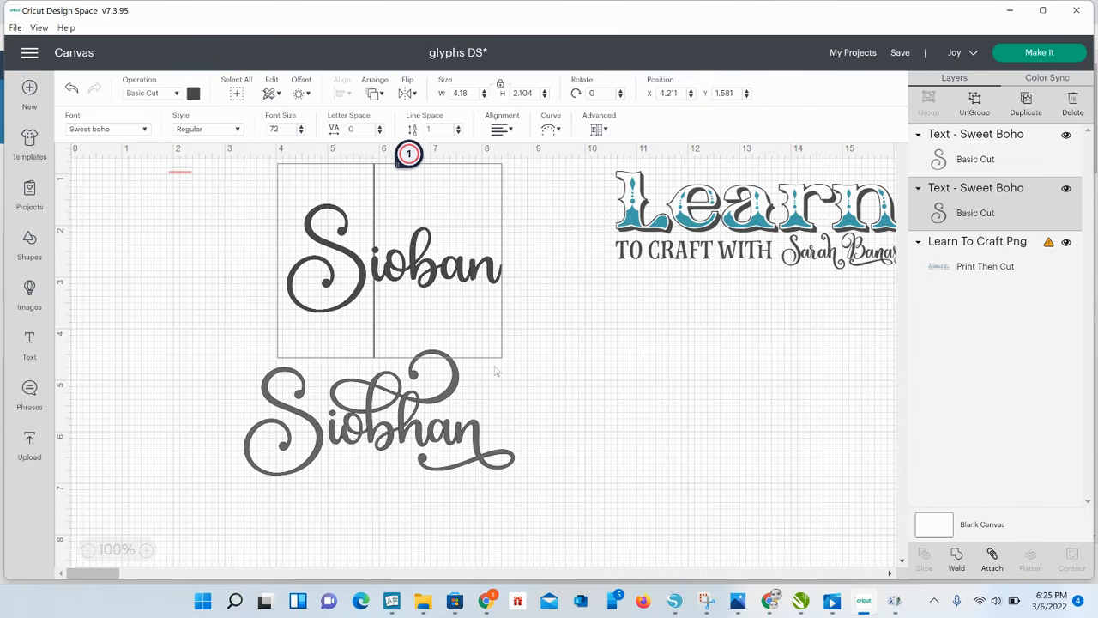
Delete the plain b from the upper name, leaving the text cursor after the o.
{"action": "key", "text": "Right"}
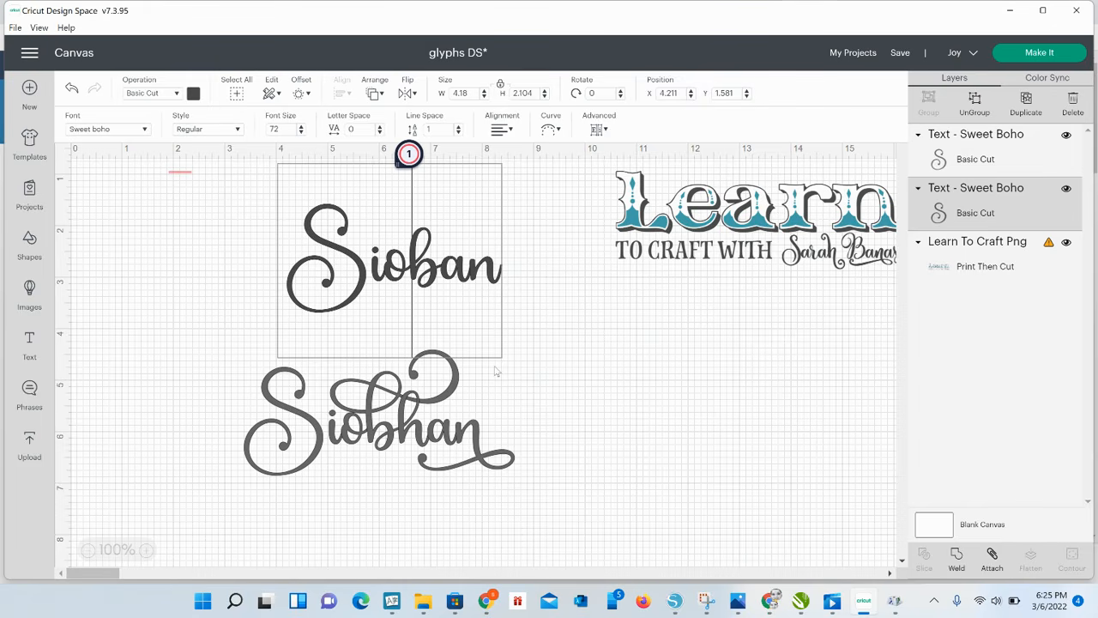
{"action": "key", "text": "Right"}
{"action": "key", "text": "BackSpace"}
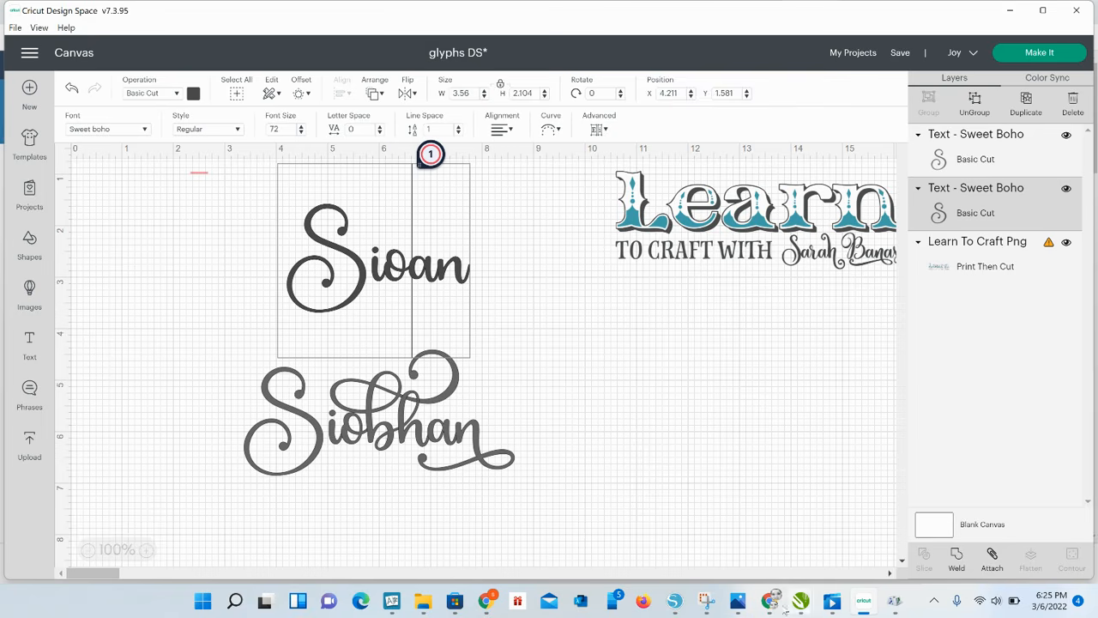
In UI Character Map, find the swash b glyph U+E049 of Sweet boho and copy it to the clipboard.
{"action": "left_click", "coordinate": [391, 601]}
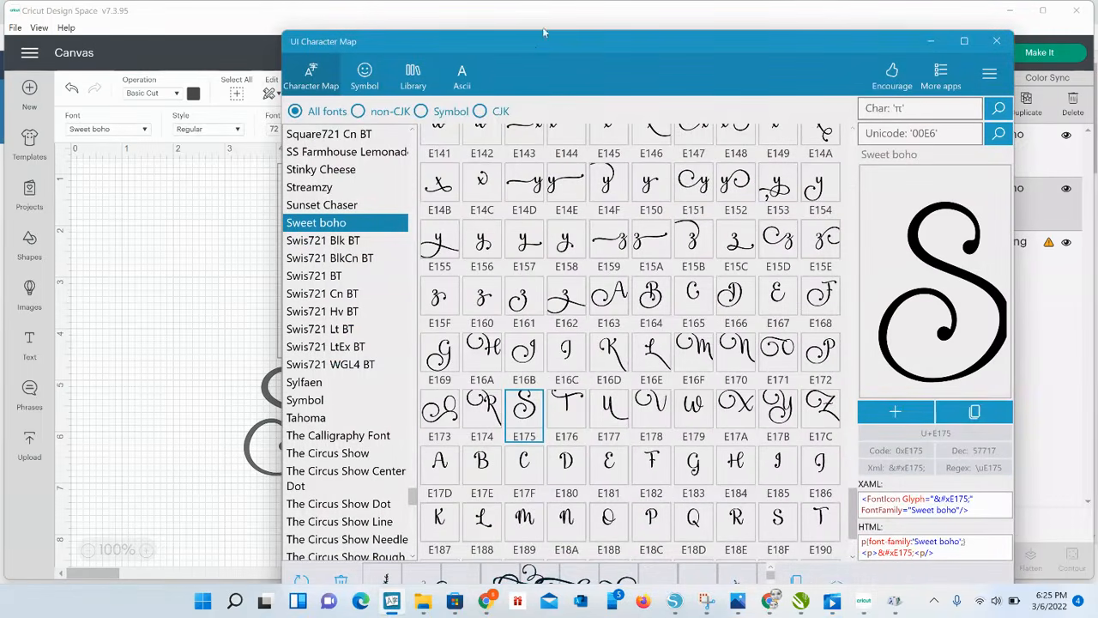
{"action": "left_click_drag", "start_coordinate": [529, 40], "coordinate": [461, 37]}
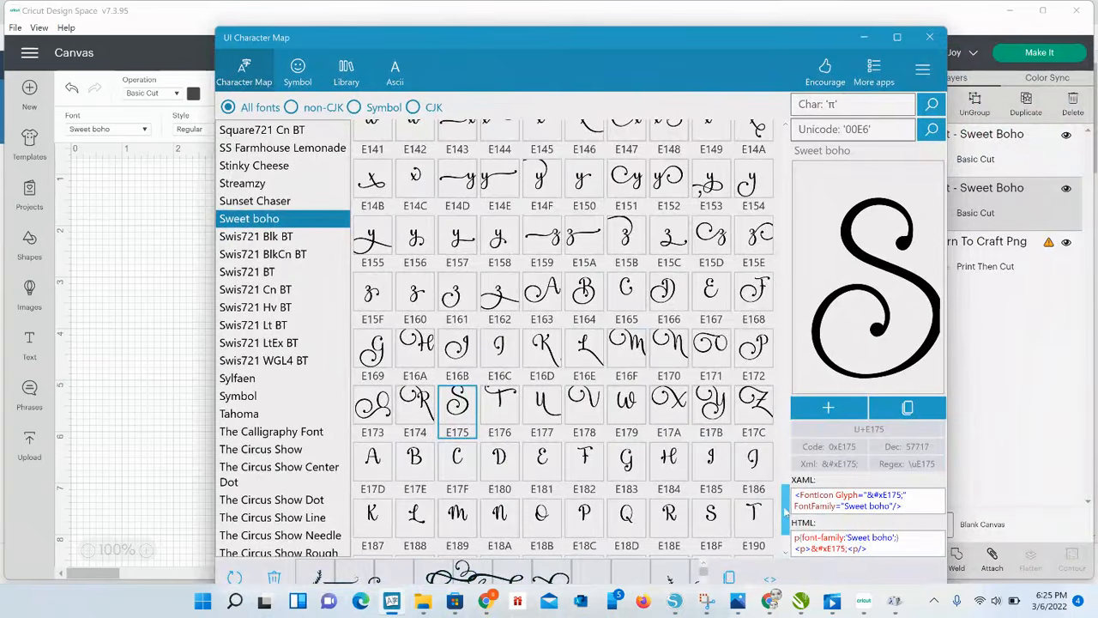
{"action": "left_click_drag", "start_coordinate": [782, 498], "coordinate": [762, 334]}
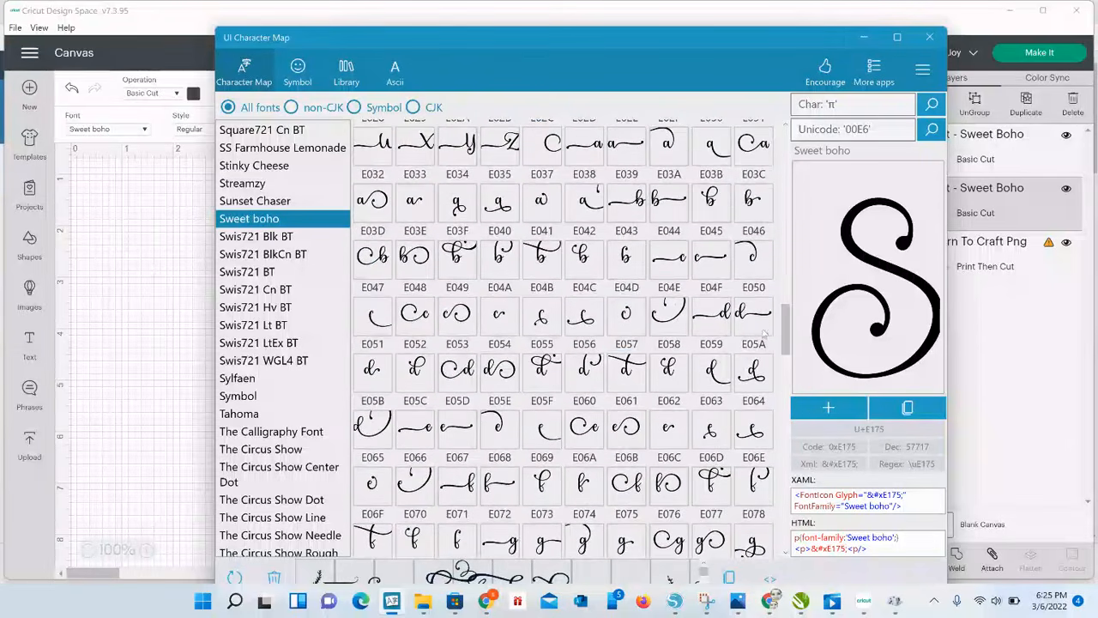
{"action": "left_click", "coordinate": [457, 267]}
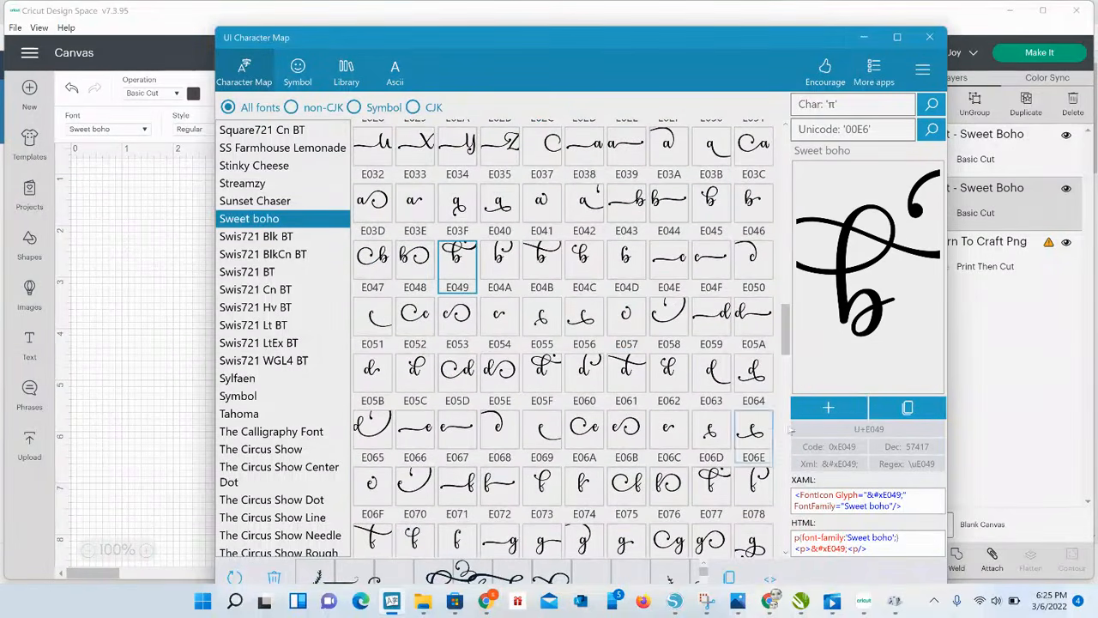
{"action": "left_click", "coordinate": [827, 412]}
{"action": "left_click", "coordinate": [917, 412]}
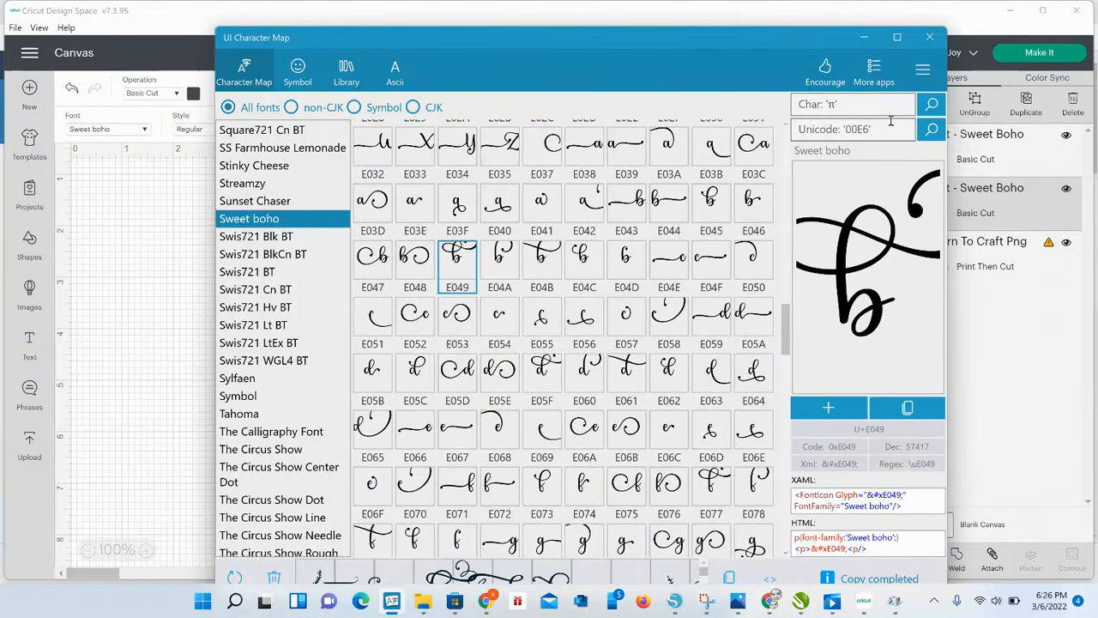
Back in Cricut Design Space, insert the copied swash b after the o and add a plain h behind it.
{"action": "left_click", "coordinate": [864, 37]}
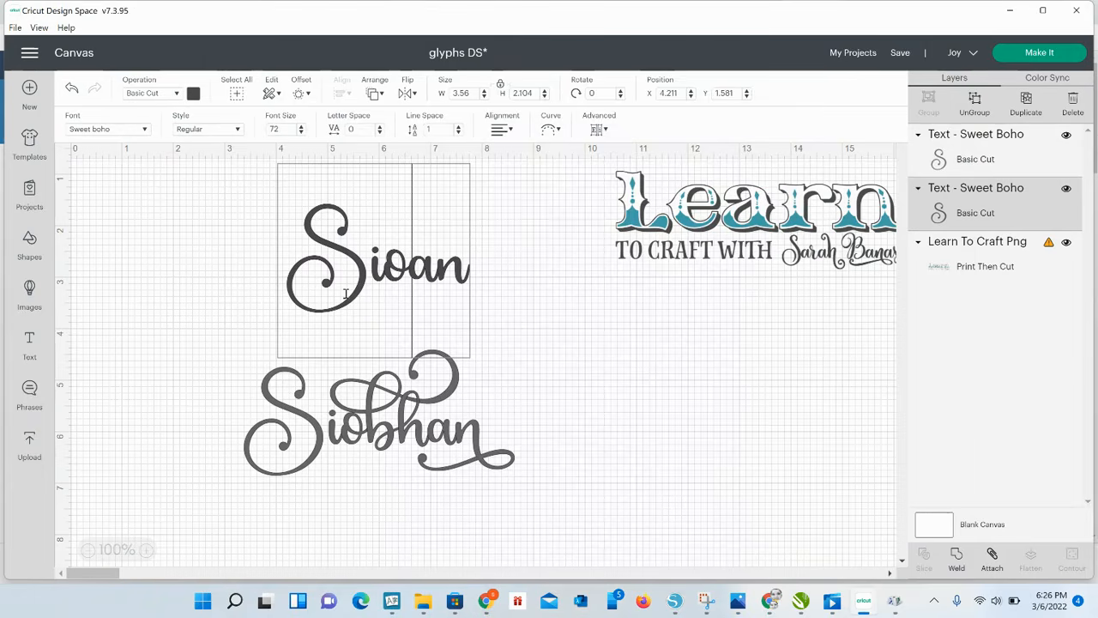
{"action": "key", "text": "ctrl+v"}
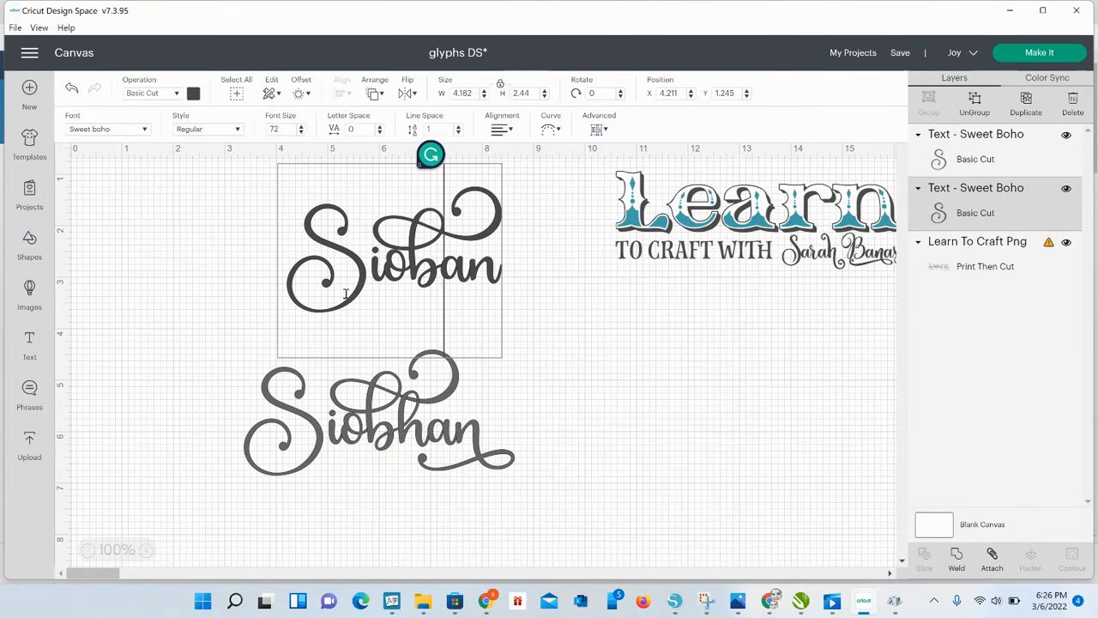
{"action": "type", "text": "h"}
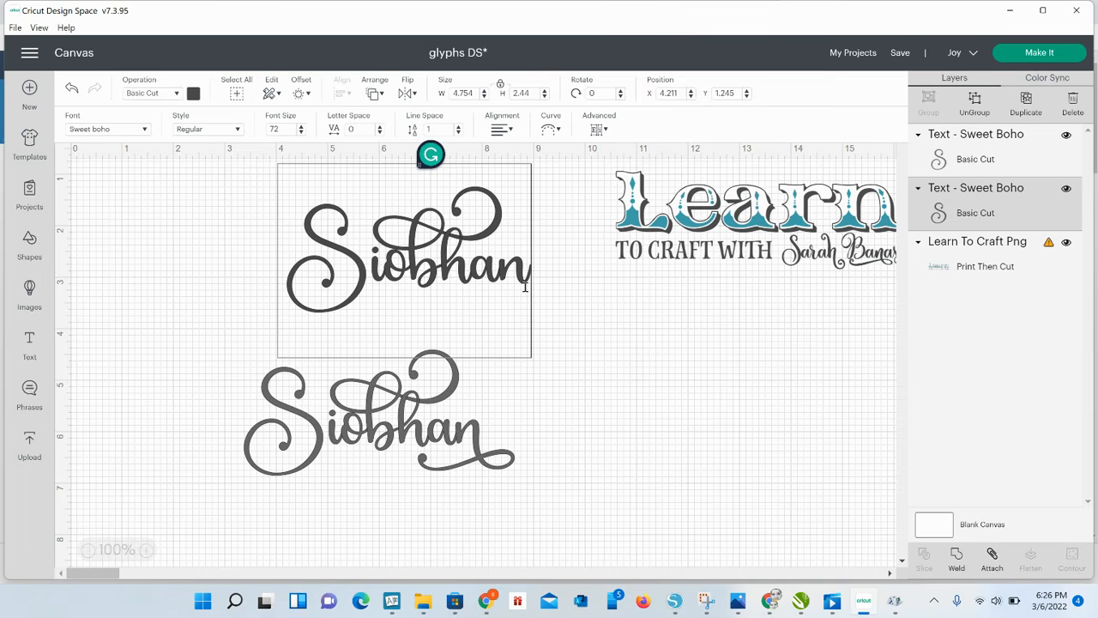
Delete the upper name's final n and copy the swash n glyph U+E0DB from UI Character Map.
{"action": "key", "text": "BackSpace"}
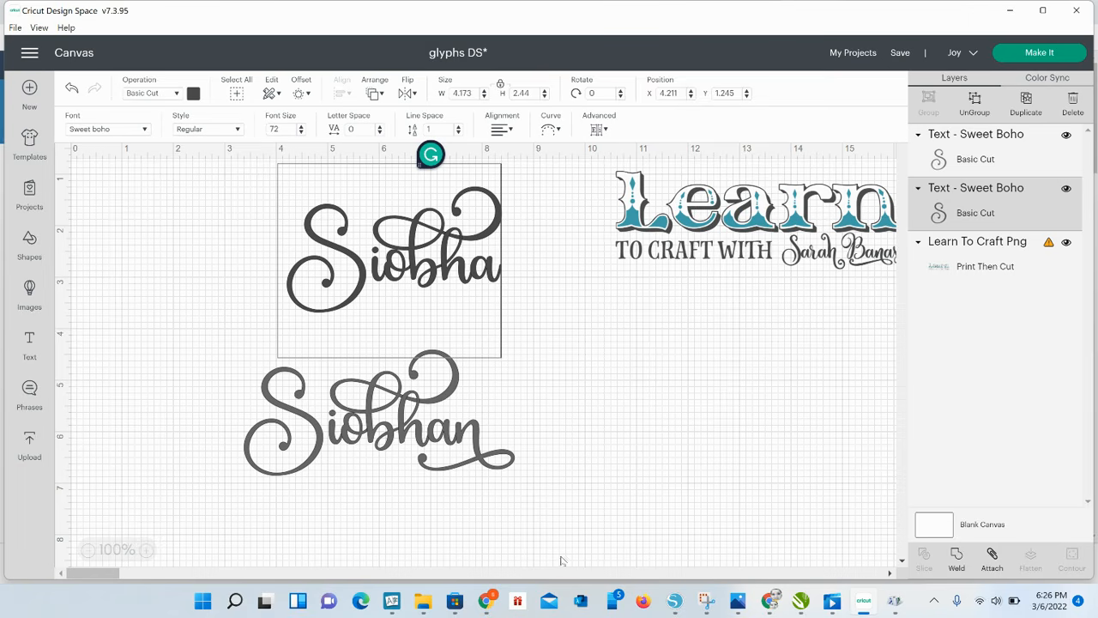
{"action": "left_click", "coordinate": [392, 601]}
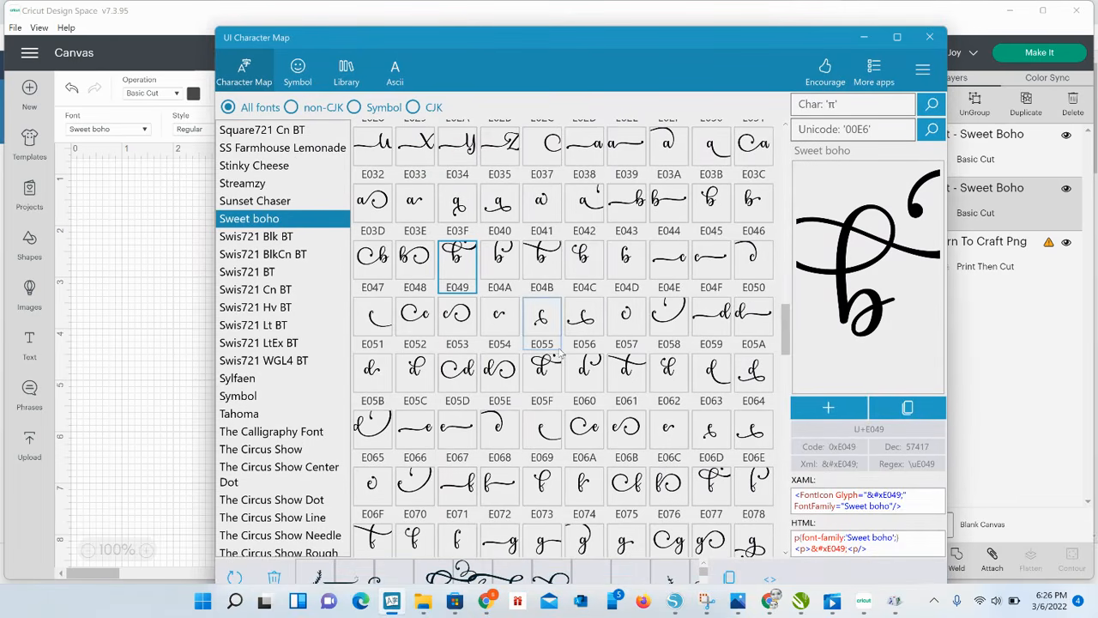
{"action": "left_click_drag", "start_coordinate": [782, 319], "coordinate": [794, 399]}
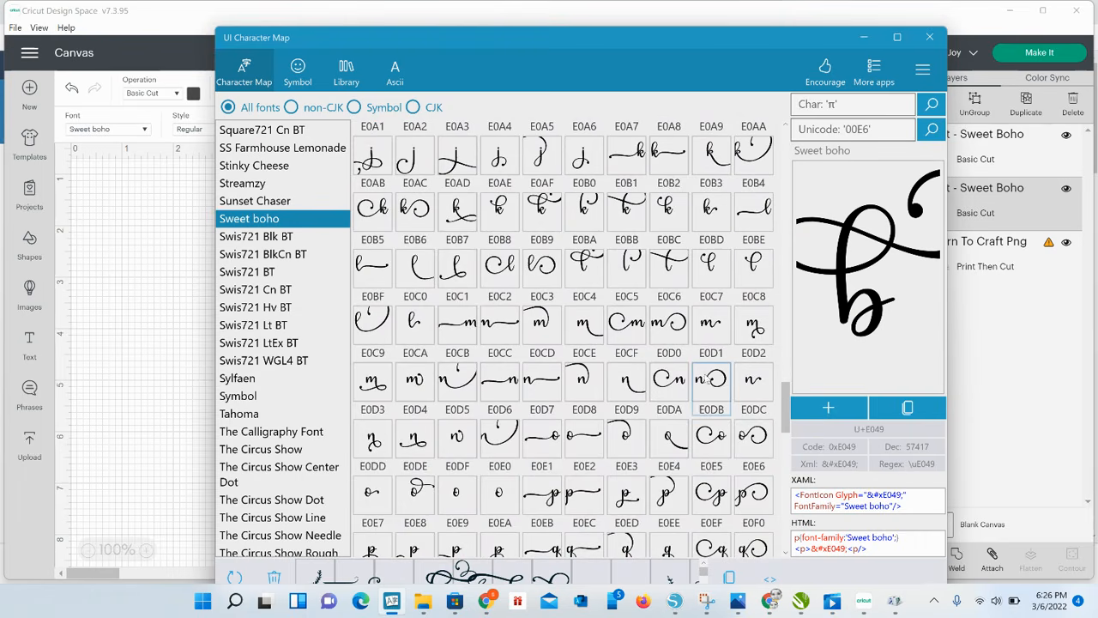
{"action": "left_click", "coordinate": [709, 379]}
{"action": "left_click", "coordinate": [907, 408]}
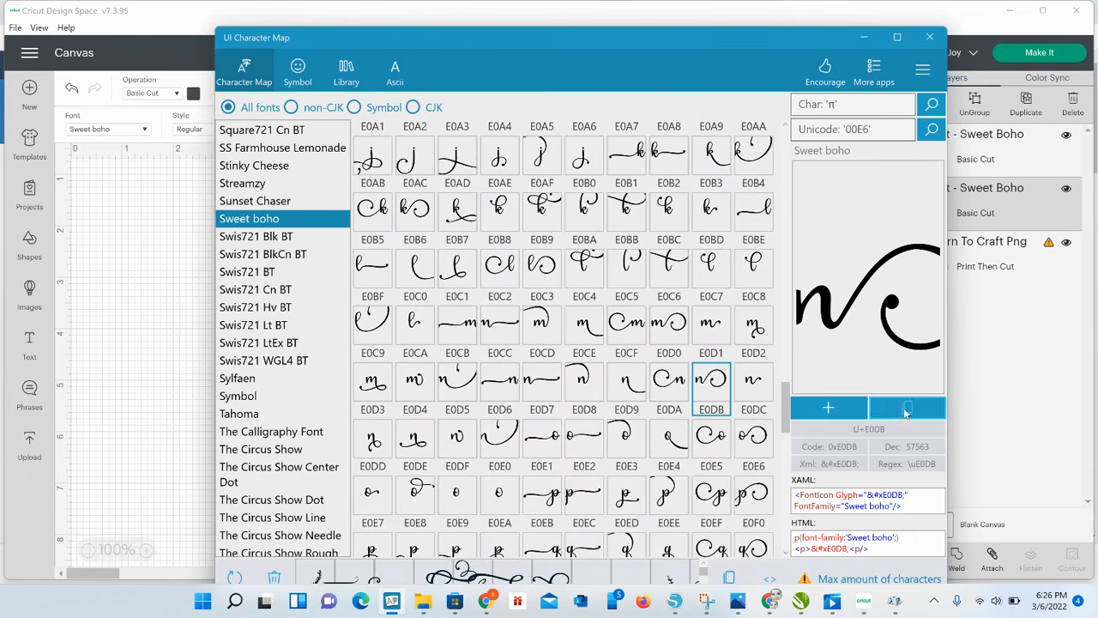
Back in Cricut Design Space, paste the swash n at the upper name's end and move the text to about X 2.35, Y 1.77.
{"action": "left_click", "coordinate": [863, 37]}
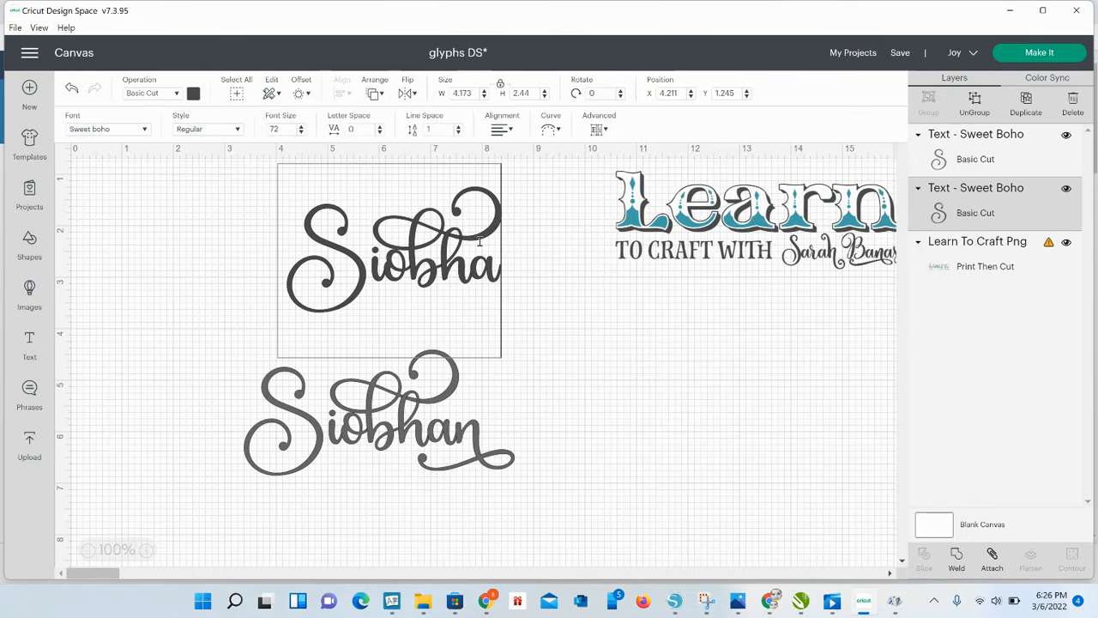
{"action": "key", "text": "ctrl+v"}
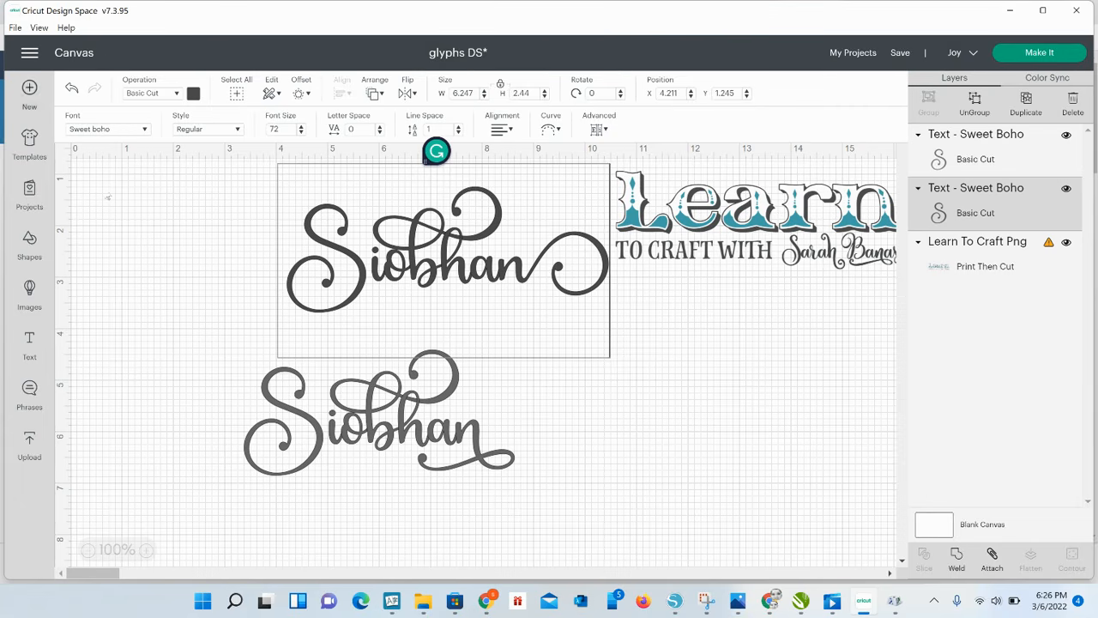
{"action": "left_click", "coordinate": [144, 244]}
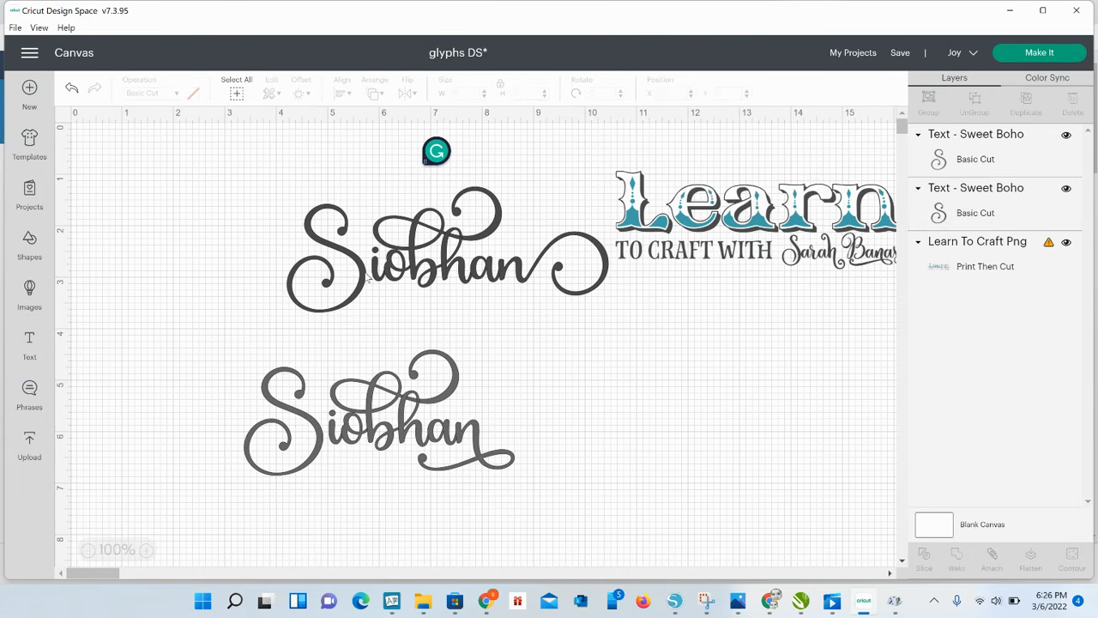
{"action": "left_click_drag", "start_coordinate": [367, 278], "coordinate": [271, 305]}
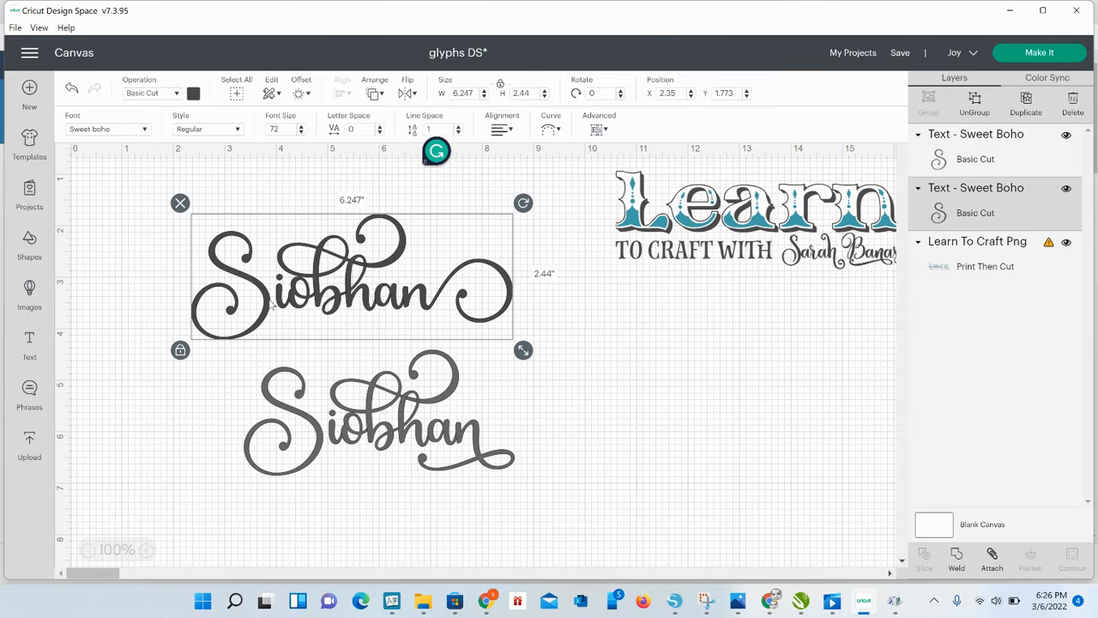